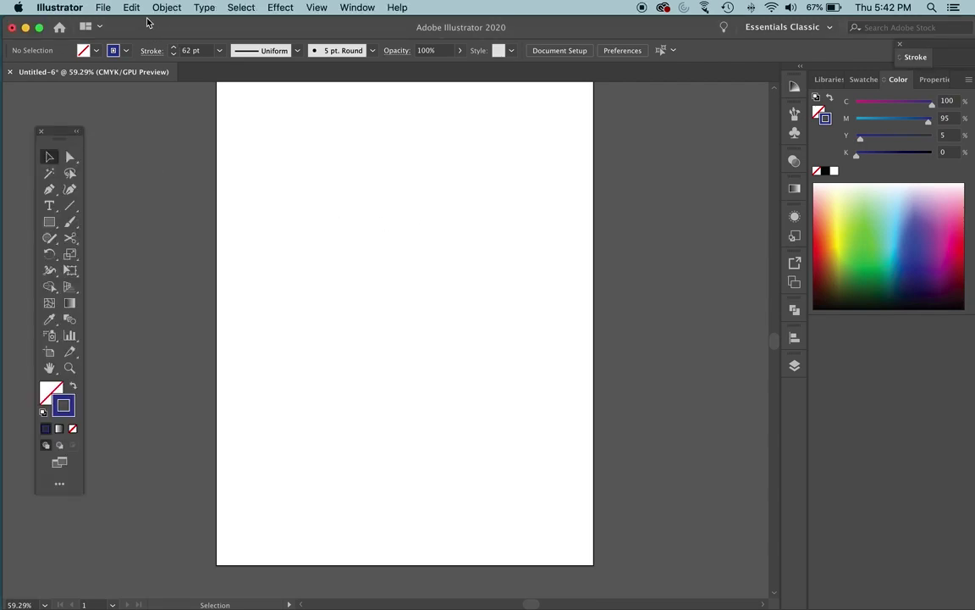
- Swap the Rectangle tool for the Ellipse tool from the shape flyout
{"action": "left_click_drag", "start_coordinate": [163, 28], "coordinate": [169, 31]}
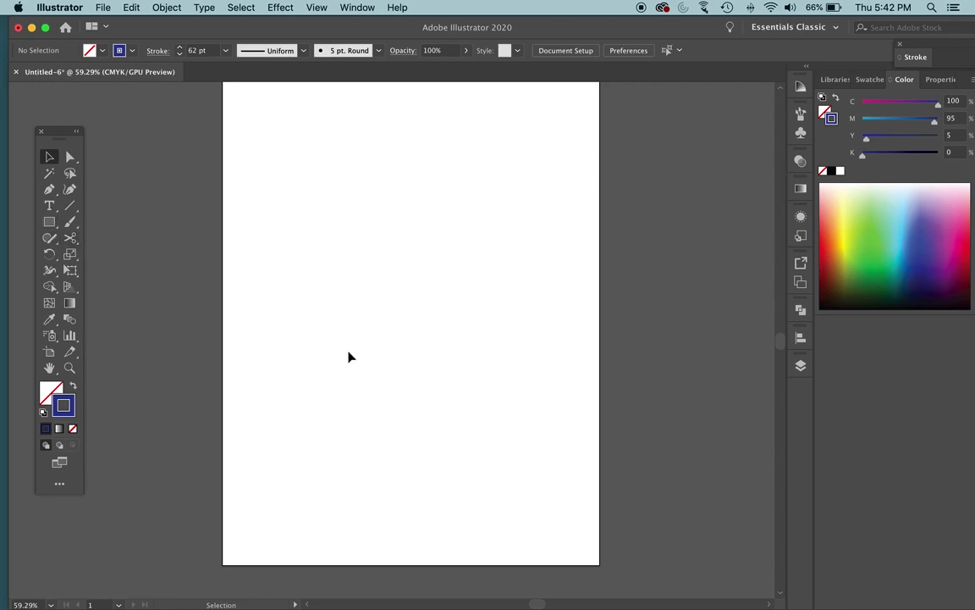
{"action": "left_click", "coordinate": [54, 225]}
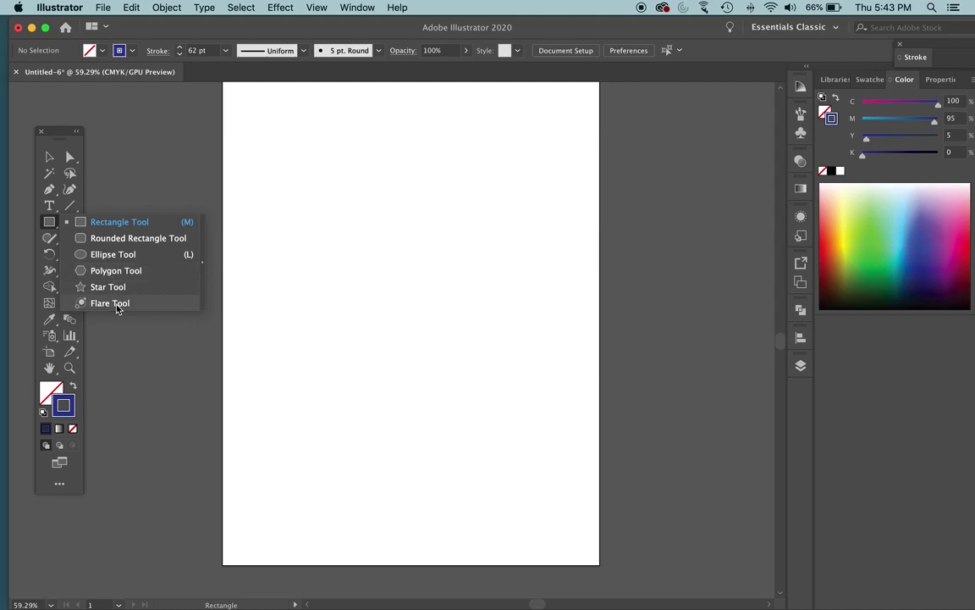
{"action": "left_click", "coordinate": [119, 254]}
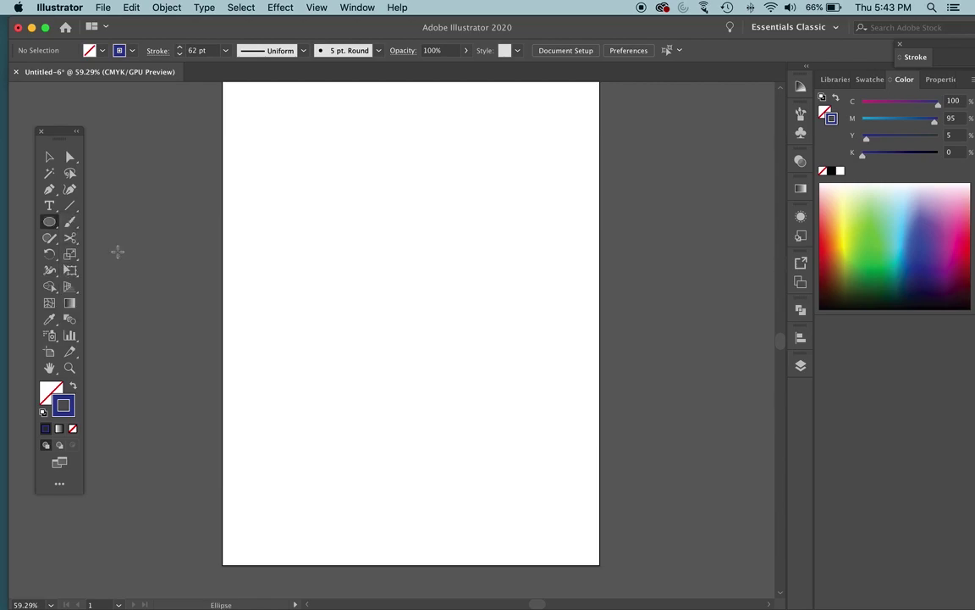
{"action": "left_click", "coordinate": [48, 221]}
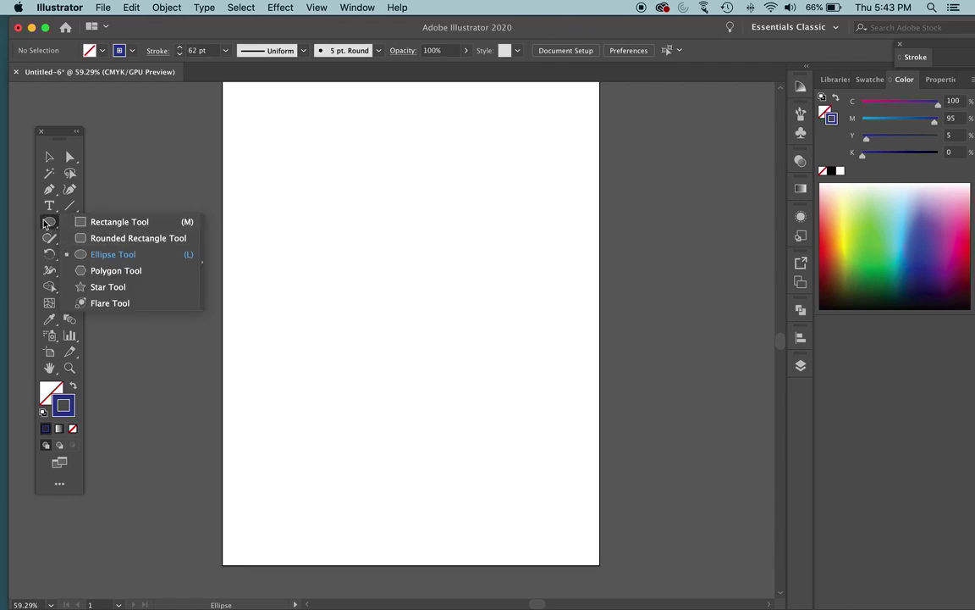
- Draw a trial ellipse near the artboard's top-left, then undo it
{"action": "left_click", "coordinate": [116, 254]}
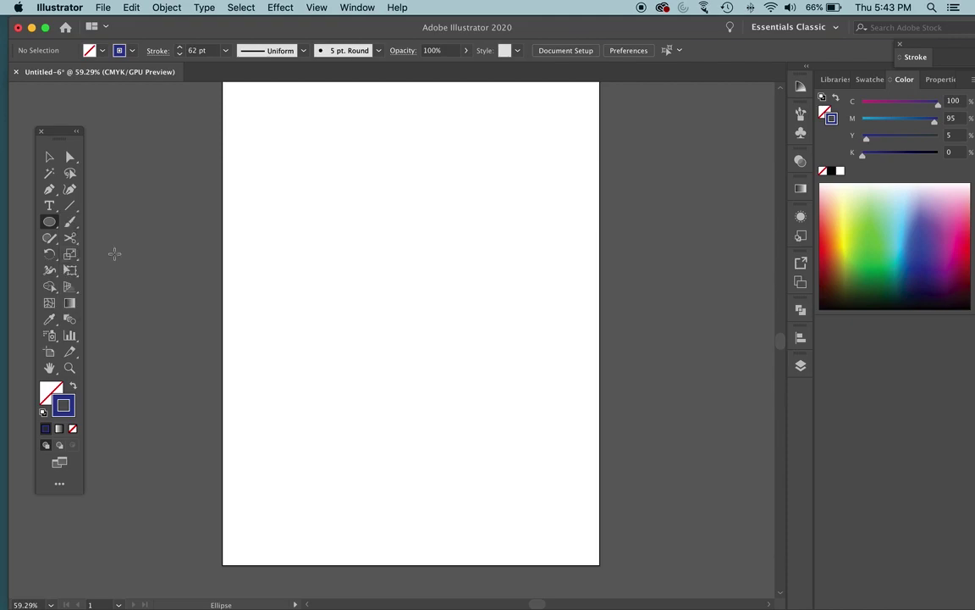
{"action": "left_click_drag", "start_coordinate": [269, 165], "coordinate": [367, 287]}
{"action": "key", "text": "super+z"}
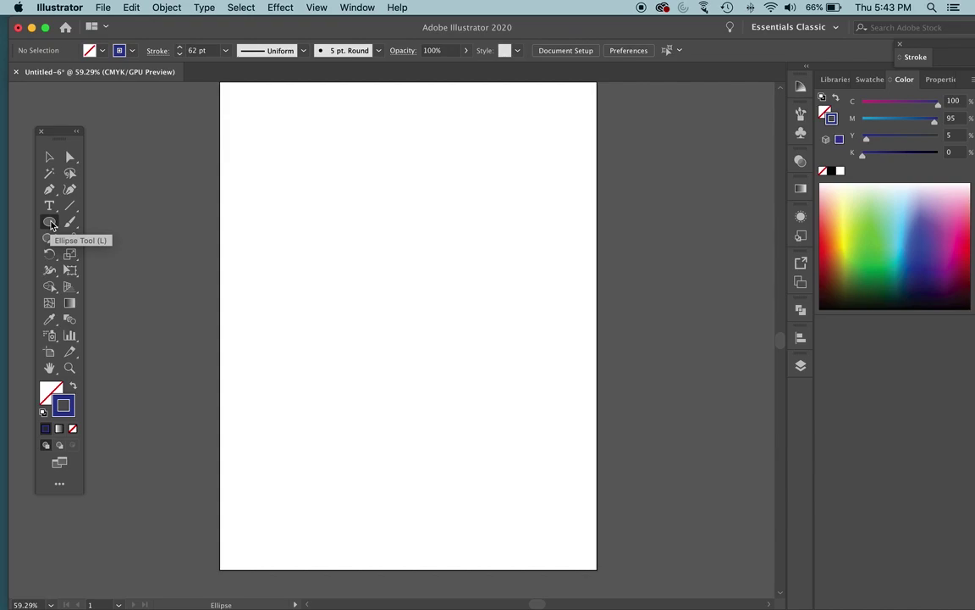
- Draw a wide ellipse near the top-left and reset it to white fill, black stroke
{"action": "key", "text": "v"}
{"action": "key", "text": "l"}
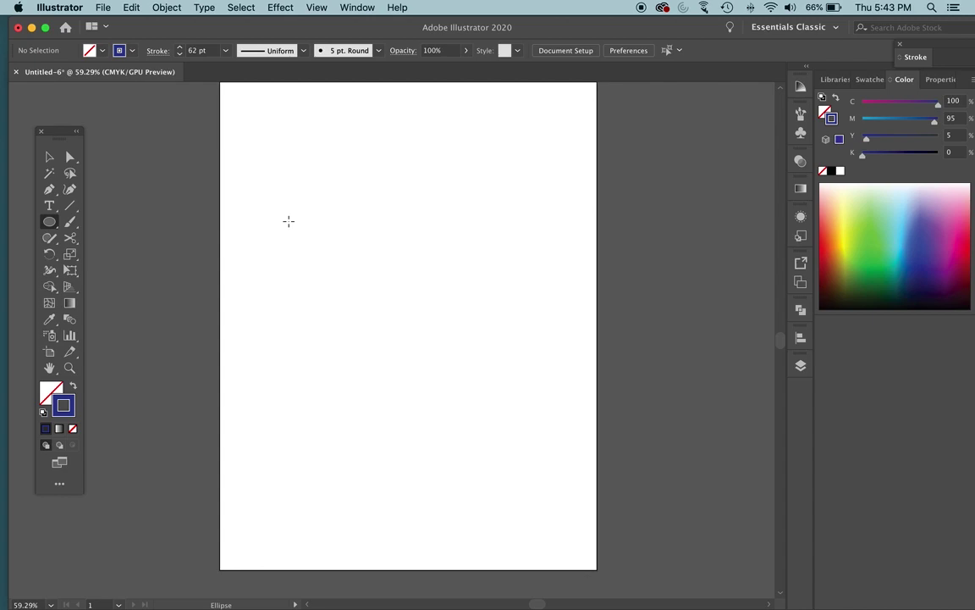
{"action": "mouse_move", "coordinate": [242, 132]}
{"action": "left_mouse_down"}
{"action": "mouse_move", "coordinate": [401, 172]}
{"action": "mouse_move", "coordinate": [474, 156]}
{"action": "mouse_move", "coordinate": [446, 171]}
{"action": "left_mouse_up"}
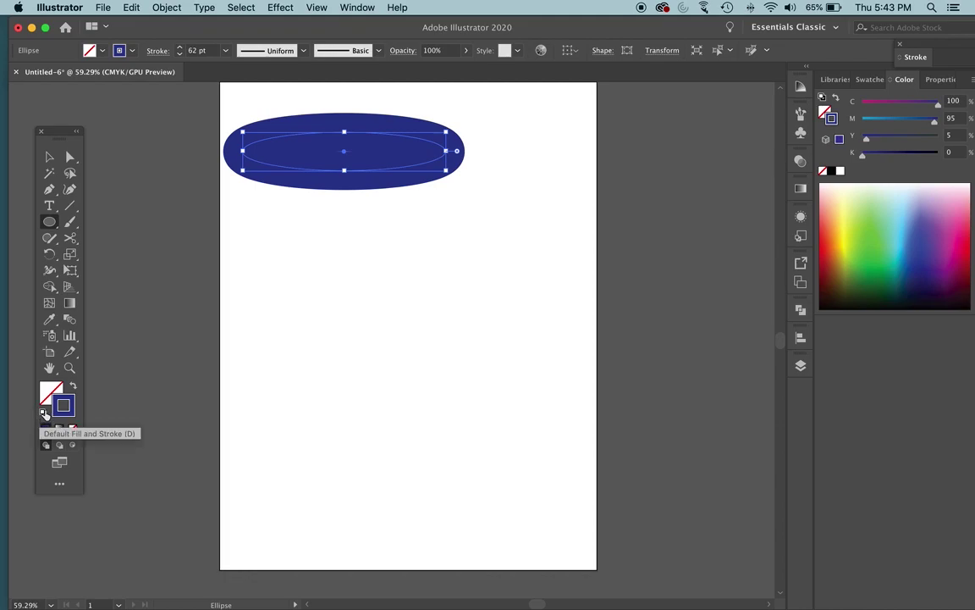
{"action": "left_click", "coordinate": [43, 413]}
- Move the top ellipse down-right and draw a tall narrow ellipse at the left
{"action": "left_click", "coordinate": [49, 157]}
{"action": "left_click", "coordinate": [141, 165]}
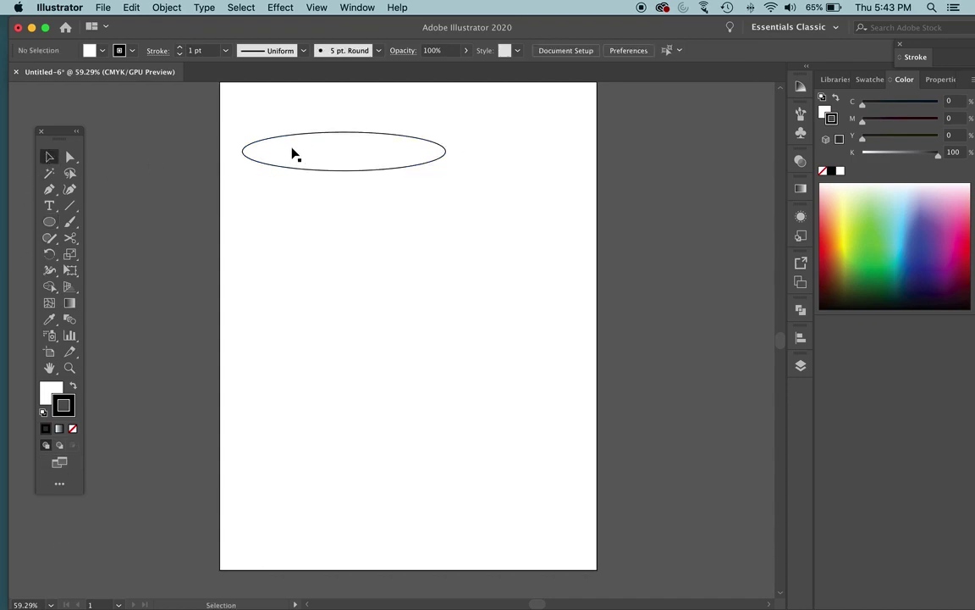
{"action": "left_click_drag", "start_coordinate": [281, 140], "coordinate": [324, 142]}
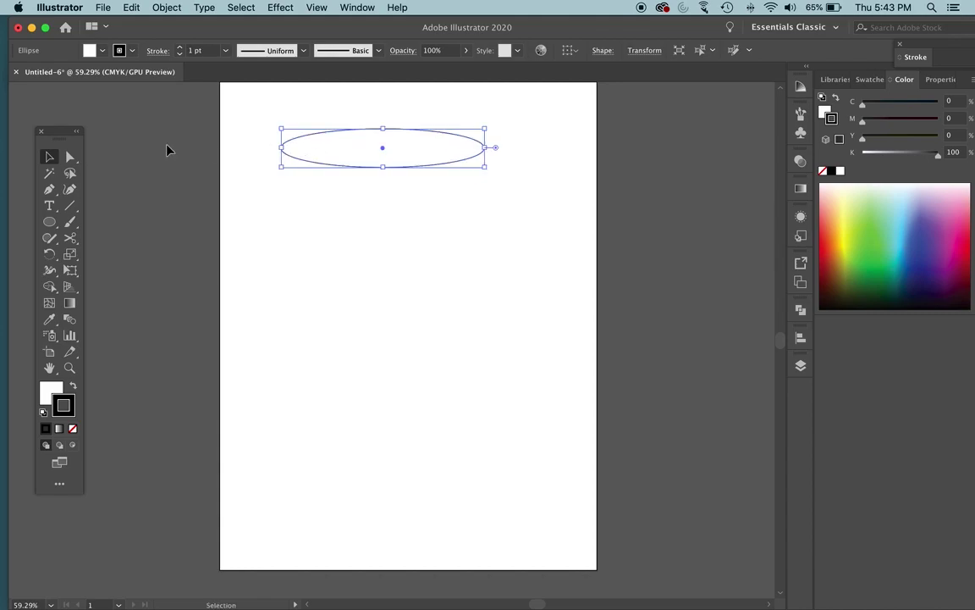
{"action": "left_click", "coordinate": [50, 223]}
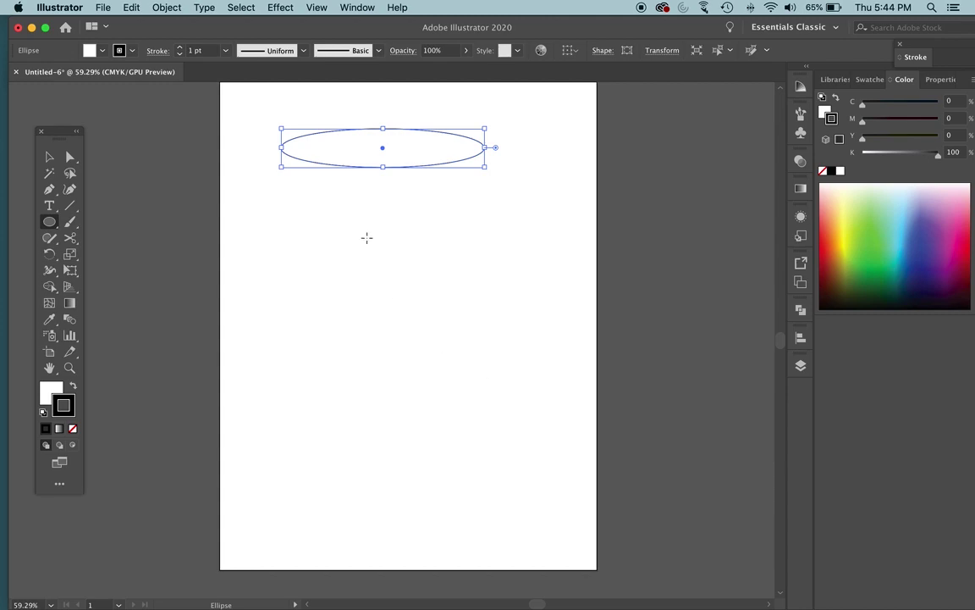
{"action": "left_click_drag", "start_coordinate": [264, 264], "coordinate": [298, 468]}
{"action": "left_click_drag", "start_coordinate": [353, 239], "coordinate": [553, 247]}
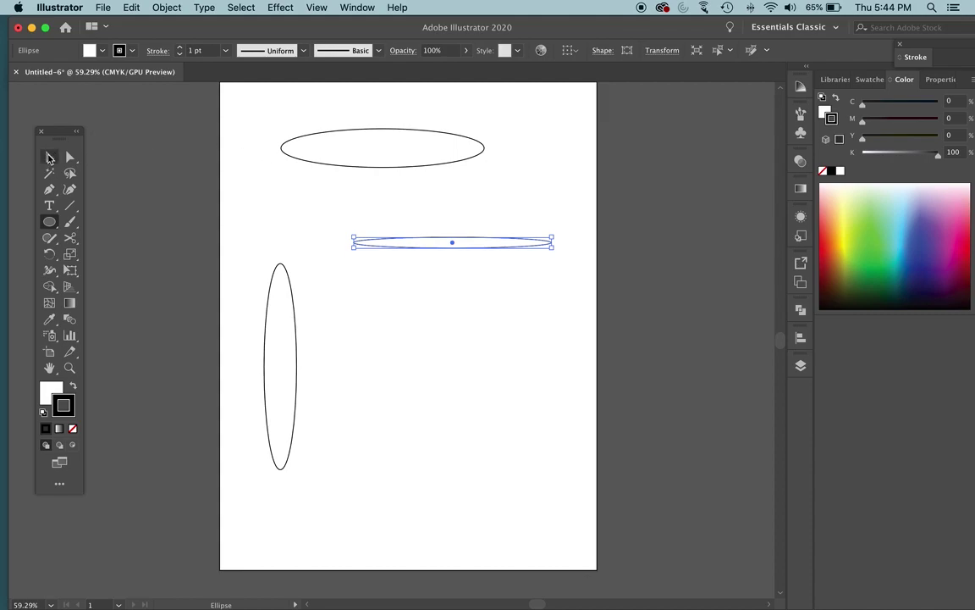
- Make the top ellipse taller and narrower, then delete the extra flat ellipse
{"action": "left_click", "coordinate": [48, 158]}
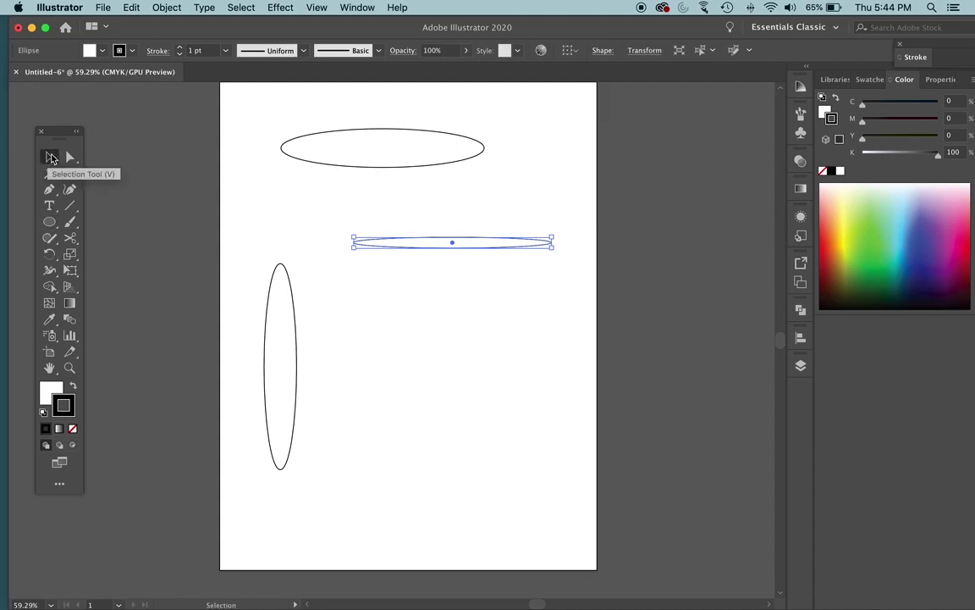
{"action": "left_click", "coordinate": [383, 140]}
{"action": "left_click_drag", "start_coordinate": [383, 128], "coordinate": [383, 109]}
{"action": "left_click_drag", "start_coordinate": [485, 138], "coordinate": [413, 138]}
{"action": "left_click_drag", "start_coordinate": [457, 252], "coordinate": [516, 157]}
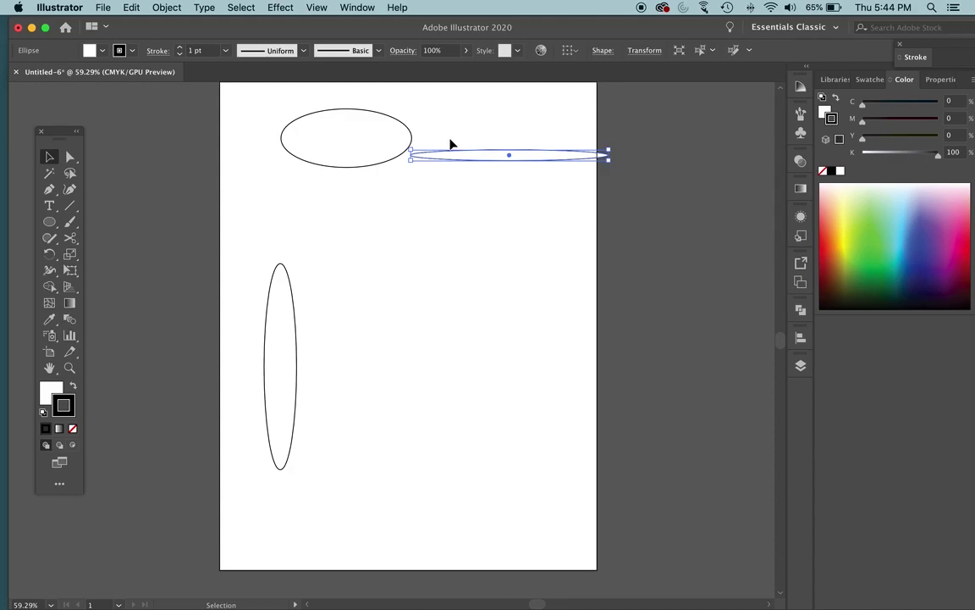
{"action": "key", "text": "Delete"}
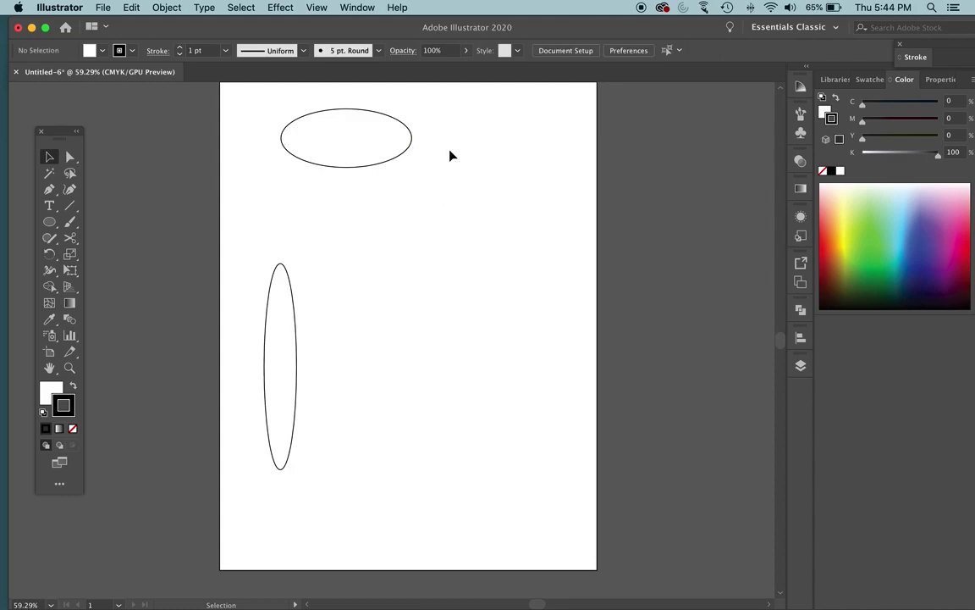
- Draw a large circle mid-right plus a small and a bigger circle near the top
{"action": "left_click", "coordinate": [50, 222]}
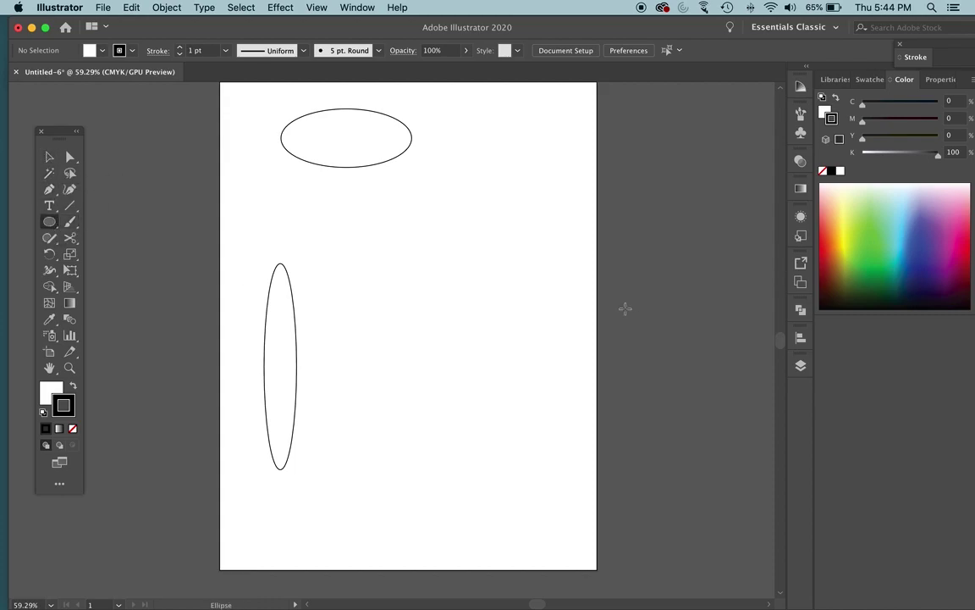
{"action": "left_click", "coordinate": [401, 227]}
{"action": "left_click", "coordinate": [553, 335]}
{"action": "mouse_move", "coordinate": [378, 227]}
{"action": "left_mouse_down"}
{"action": "mouse_move", "coordinate": [438, 271]}
{"action": "mouse_move", "coordinate": [547, 262]}
{"action": "mouse_move", "coordinate": [409, 392]}
{"action": "mouse_move", "coordinate": [560, 263]}
{"action": "mouse_move", "coordinate": [425, 427]}
{"action": "mouse_move", "coordinate": [538, 262]}
{"action": "mouse_move", "coordinate": [344, 298]}
{"action": "mouse_move", "coordinate": [476, 338]}
{"action": "mouse_move", "coordinate": [470, 281]}
{"action": "mouse_move", "coordinate": [438, 279]}
{"action": "mouse_move", "coordinate": [545, 342]}
{"action": "mouse_move", "coordinate": [461, 281]}
{"action": "mouse_move", "coordinate": [568, 338]}
{"action": "mouse_move", "coordinate": [409, 263]}
{"action": "mouse_move", "coordinate": [562, 307]}
{"action": "mouse_move", "coordinate": [582, 329]}
{"action": "left_mouse_up"}
{"action": "left_click_drag", "start_coordinate": [439, 119], "coordinate": [471, 152]}
{"action": "left_click_drag", "start_coordinate": [480, 115], "coordinate": [556, 190]}
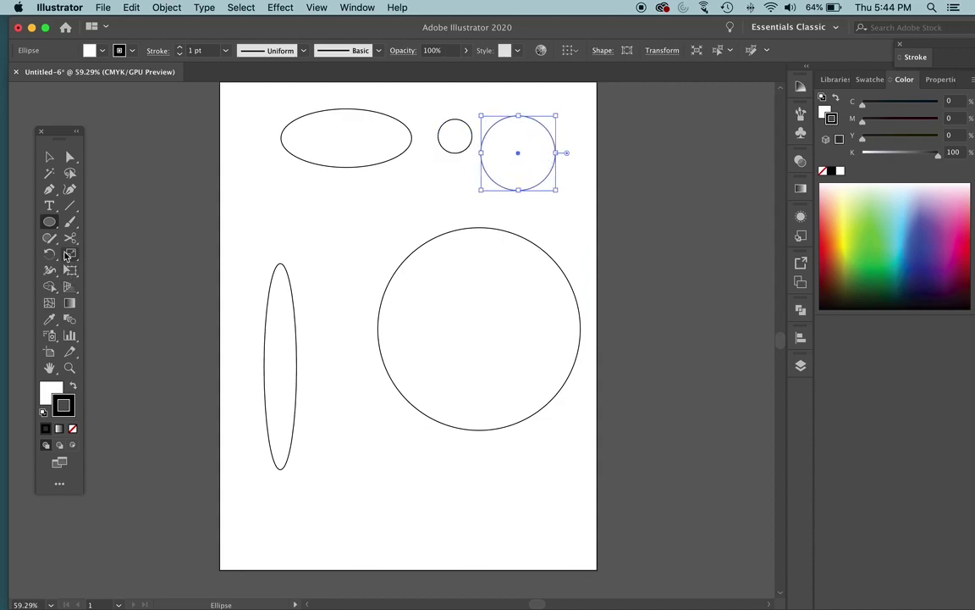
- Draw four small squares around the top-left area of the artboard
{"action": "left_click", "coordinate": [50, 222]}
{"action": "left_click", "coordinate": [108, 223]}
{"action": "left_click_drag", "start_coordinate": [254, 194], "coordinate": [302, 241]}
{"action": "left_click_drag", "start_coordinate": [322, 182], "coordinate": [375, 234]}
{"action": "left_click_drag", "start_coordinate": [336, 295], "coordinate": [357, 305]}
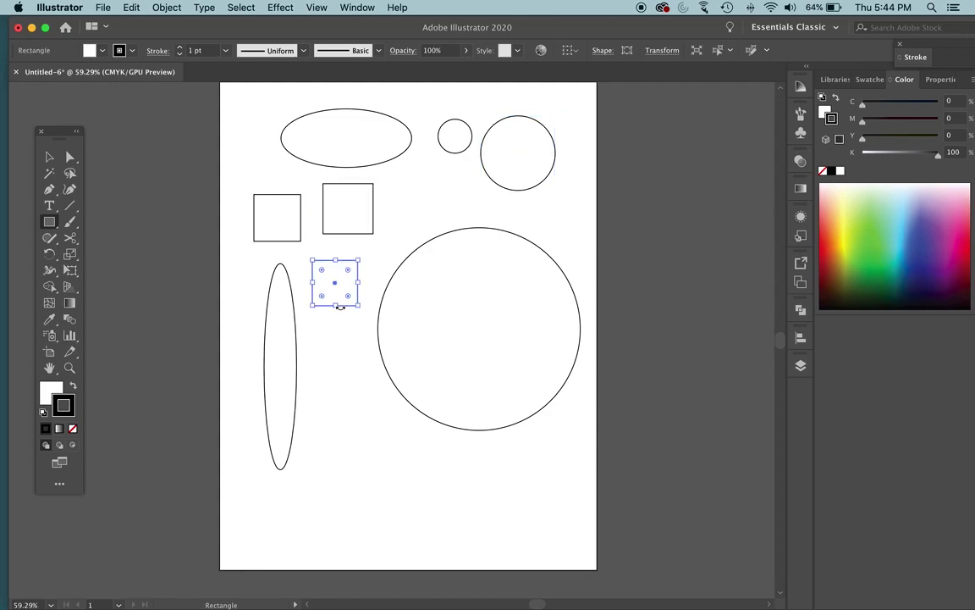
{"action": "left_click_drag", "start_coordinate": [229, 141], "coordinate": [271, 182]}
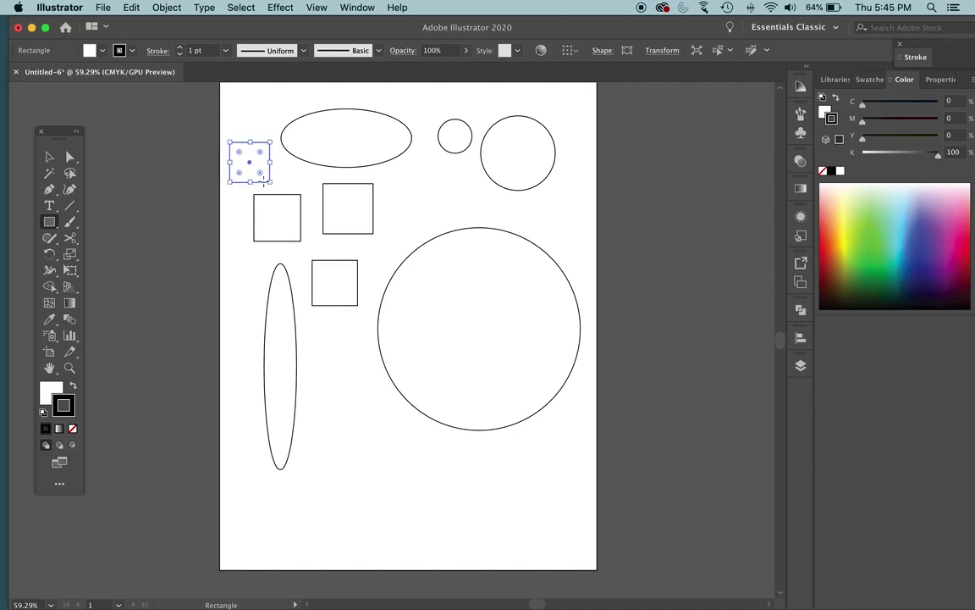
- Marquee-select every shape on the artboard and delete them
{"action": "key", "text": "v"}
{"action": "left_click_drag", "start_coordinate": [202, 96], "coordinate": [598, 433]}
{"action": "key", "text": "Delete"}
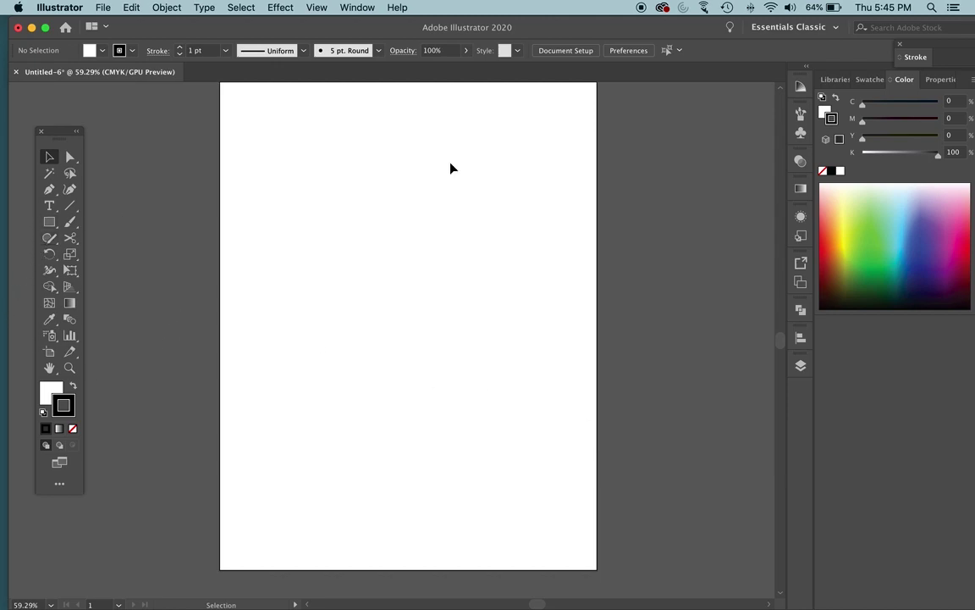
- Draw a tall rectangle near the artboard's top-left with the Rectangle tool
{"action": "left_click", "coordinate": [49, 222]}
{"action": "scroll", "coordinate": [295, 183], "scroll_direction": "up", "scroll_amount": 1}
{"action": "scroll", "coordinate": [295, 183], "scroll_direction": "up", "scroll_amount": 1}
{"action": "left_click_drag", "start_coordinate": [249, 154], "coordinate": [353, 274]}
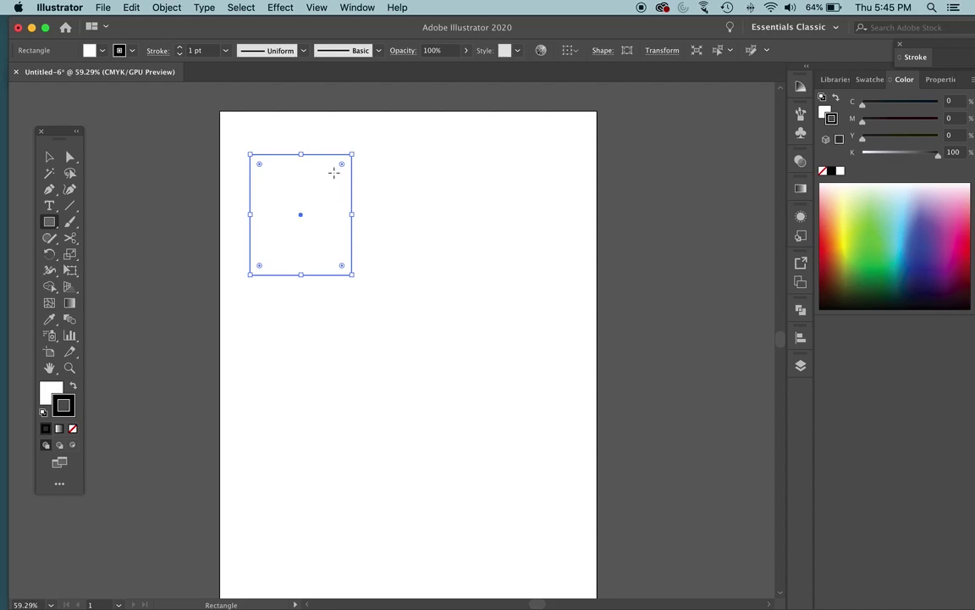
- Create an exact-size rectangle 2.5 in wide to its right, then select the left rectangle
{"action": "left_click", "coordinate": [426, 200]}
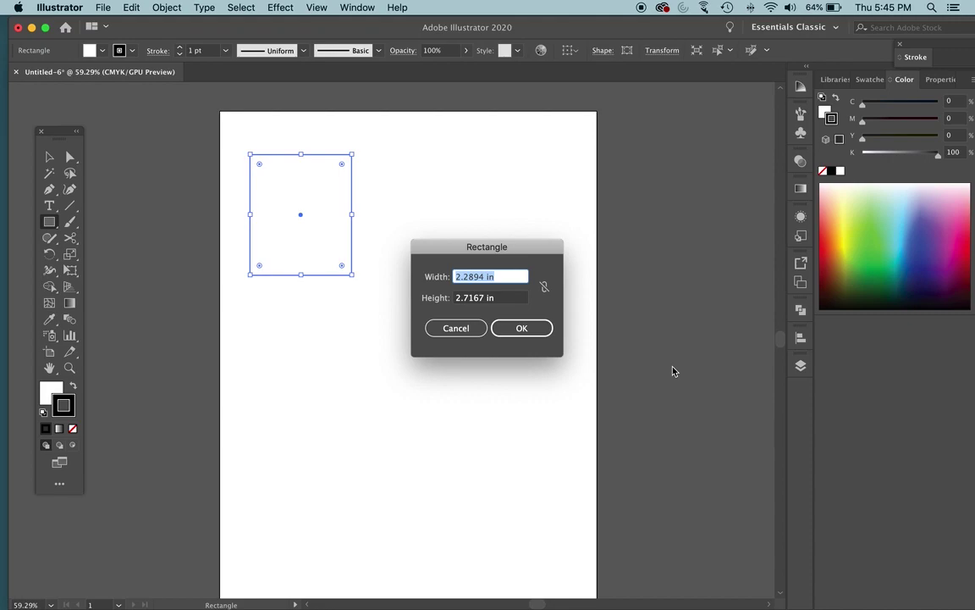
{"action": "type", "text": "2.5"}
{"action": "key", "text": "Tab"}
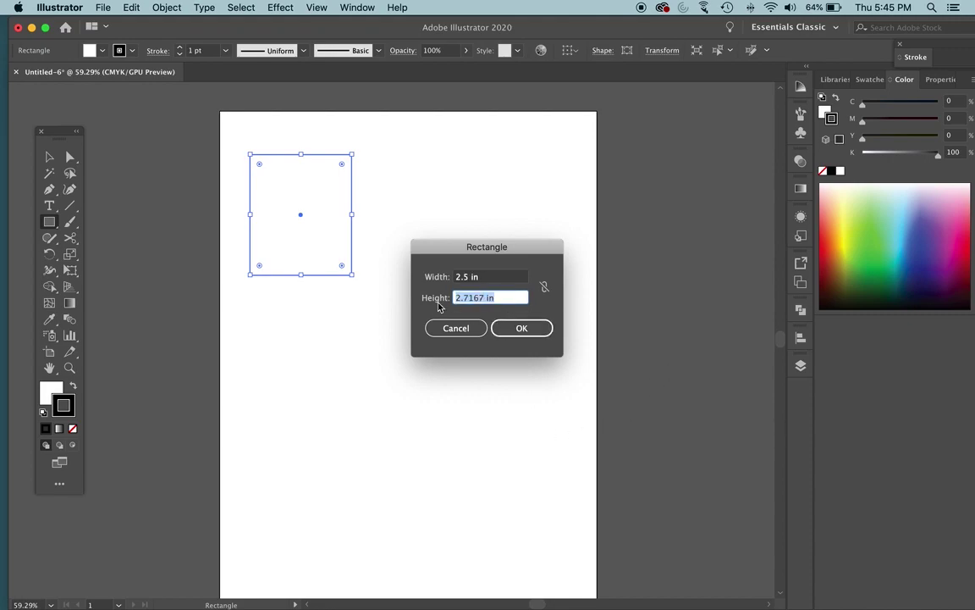
{"action": "type", "text": "2"}
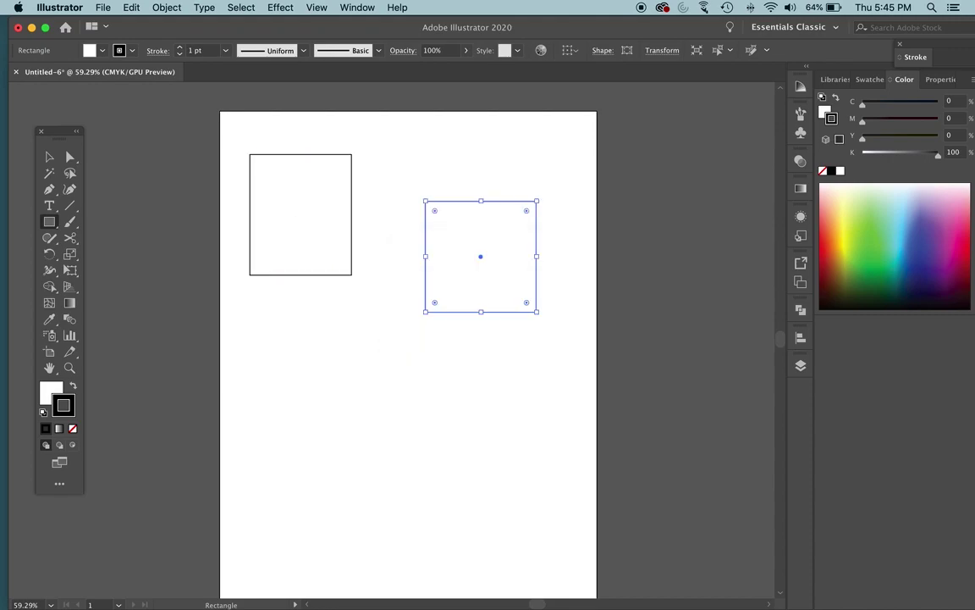
{"action": "key", "text": "v"}
{"action": "left_click", "coordinate": [337, 209]}
- Delete the tall rectangle, move the square top-left, and draw a rounded rectangle beside it
{"action": "key", "text": "Delete"}
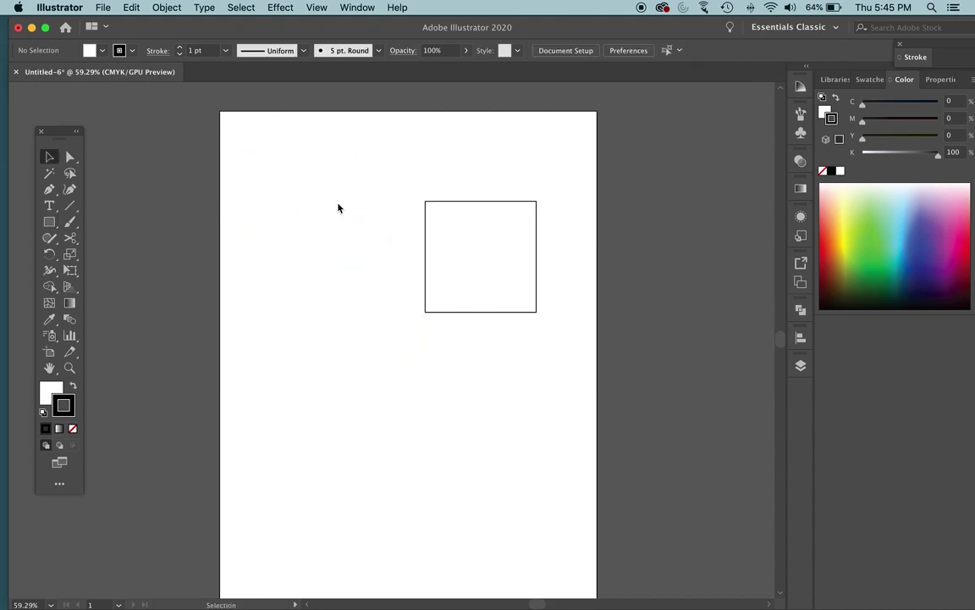
{"action": "left_click_drag", "start_coordinate": [485, 221], "coordinate": [343, 158]}
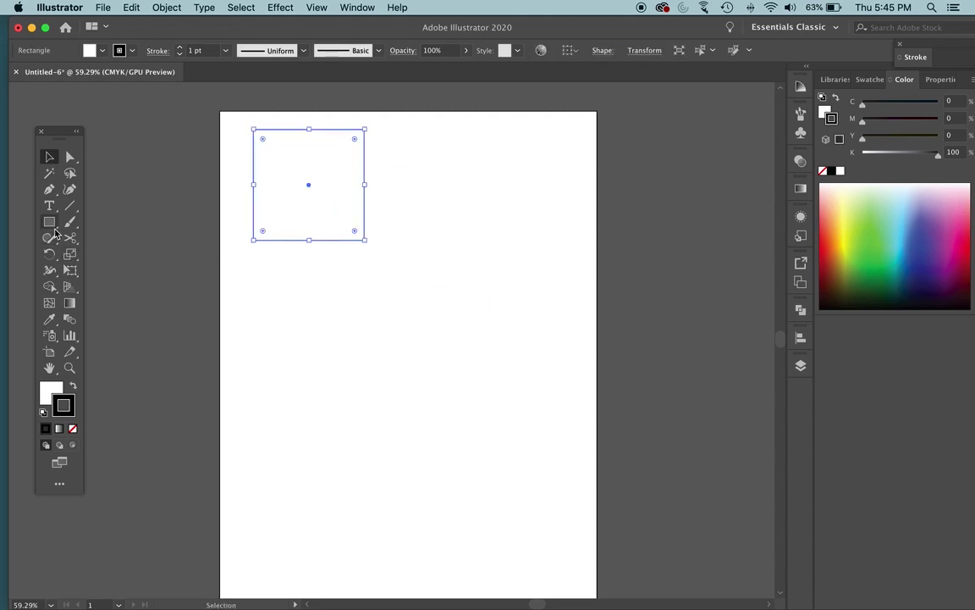
{"action": "left_click_drag", "start_coordinate": [49, 222], "coordinate": [102, 238]}
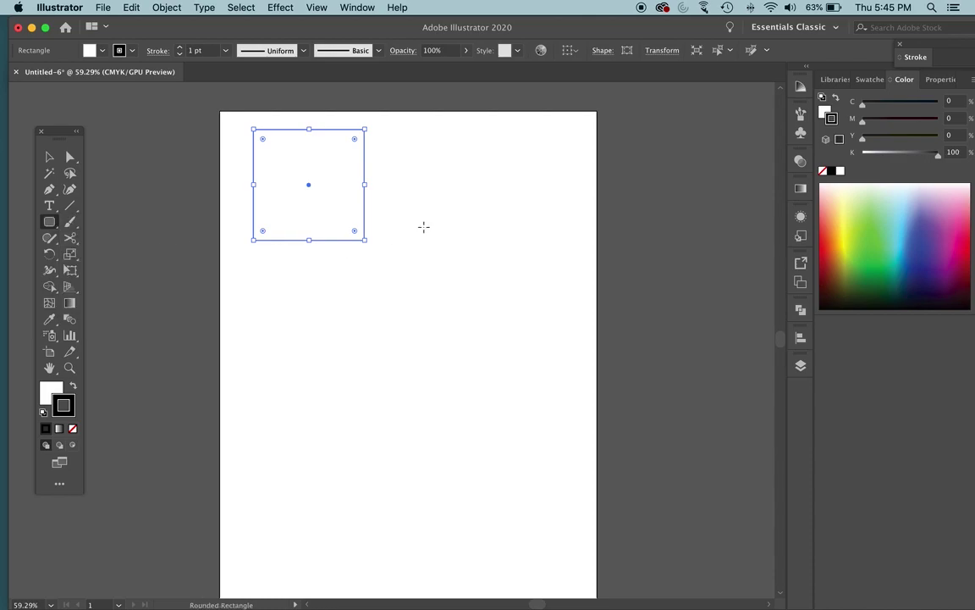
{"action": "left_click_drag", "start_coordinate": [395, 156], "coordinate": [484, 252]}
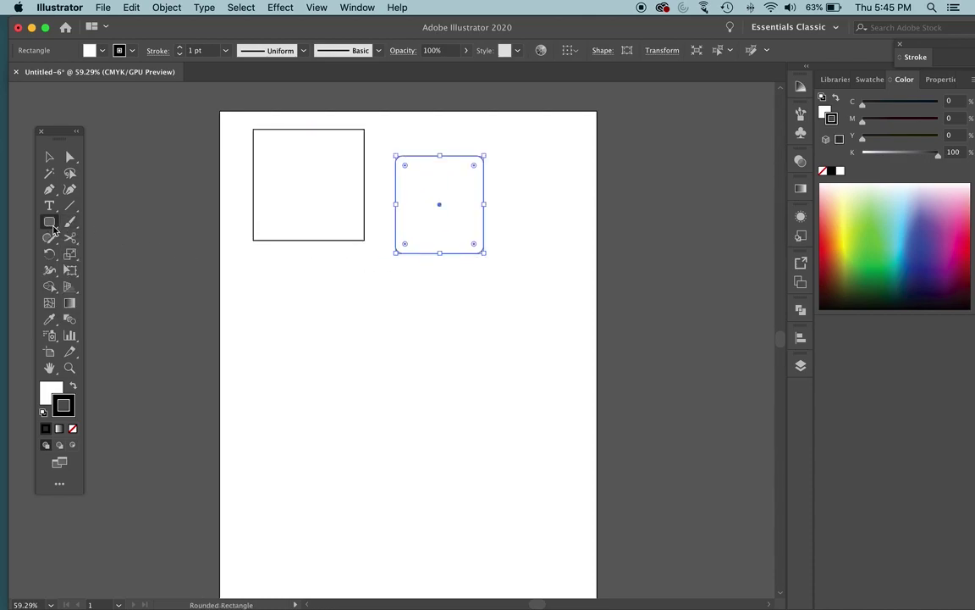
- Draw a polygon over the artboard's left edge and a five-point star in the middle
{"action": "left_click_drag", "start_coordinate": [50, 222], "coordinate": [118, 270]}
{"action": "left_click_drag", "start_coordinate": [248, 300], "coordinate": [278, 377]}
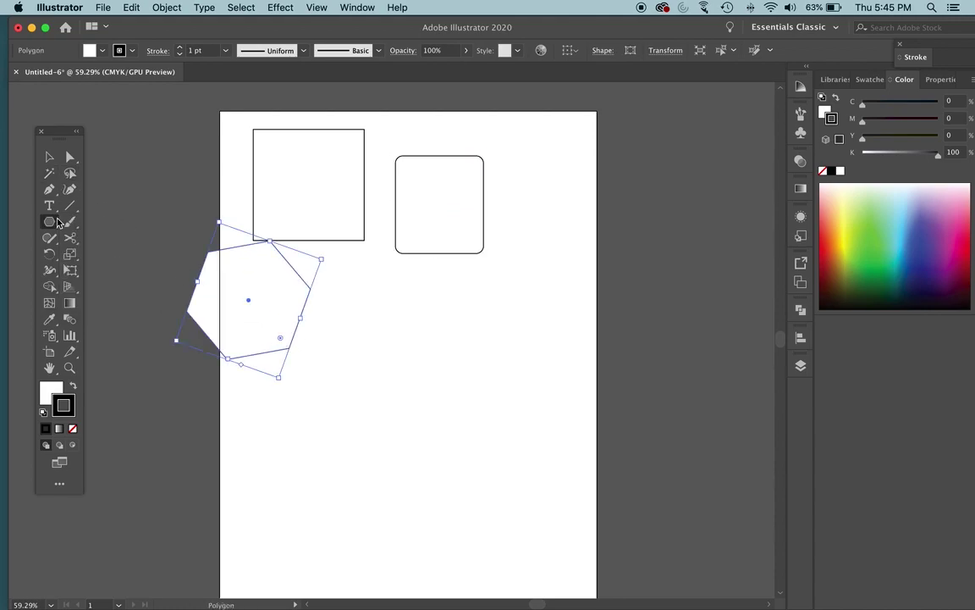
{"action": "left_click_drag", "start_coordinate": [57, 223], "coordinate": [93, 286]}
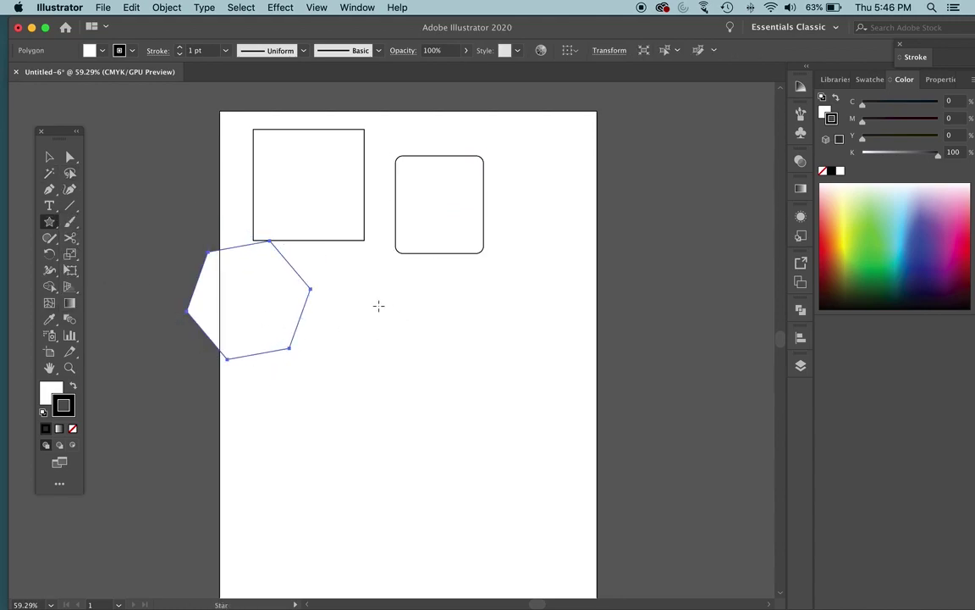
{"action": "left_click_drag", "start_coordinate": [379, 306], "coordinate": [397, 333]}
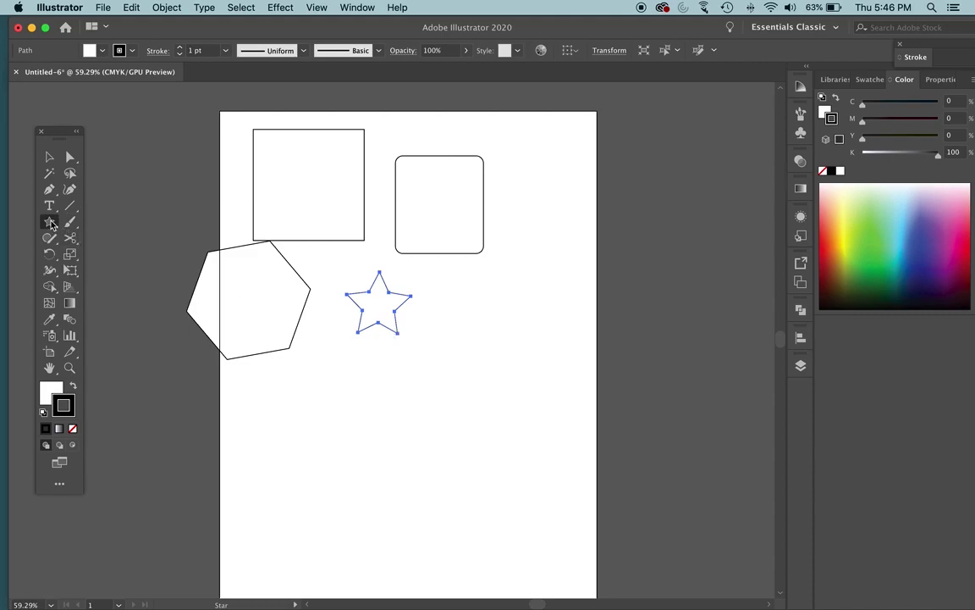
- Draw a large hexagon at the artboard's top right with the Polygon tool
{"action": "left_click_drag", "start_coordinate": [51, 223], "coordinate": [116, 270]}
{"action": "scroll", "coordinate": [400, 300], "scroll_direction": "down", "scroll_amount": 2}
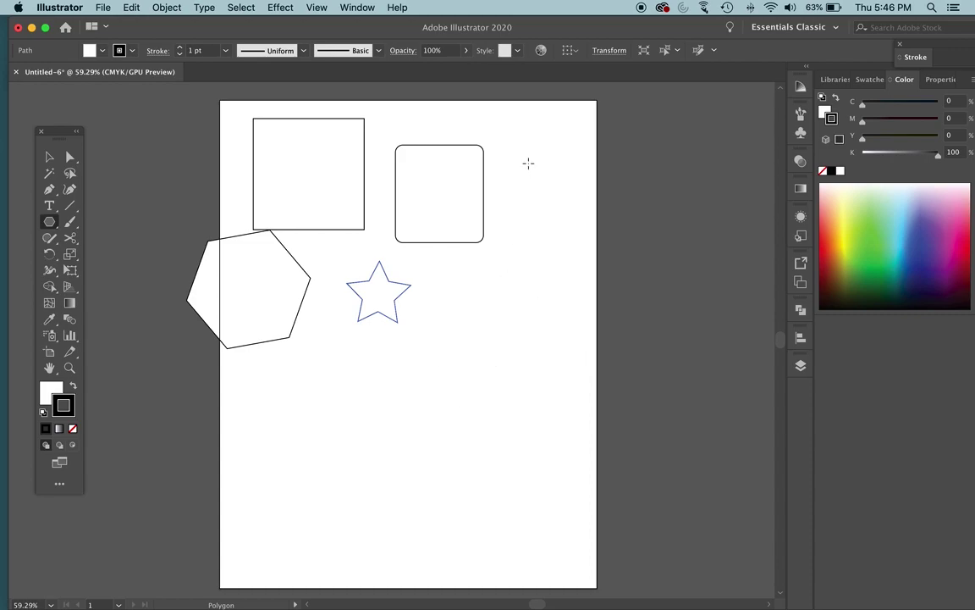
{"action": "left_click_drag", "start_coordinate": [529, 163], "coordinate": [604, 217]}
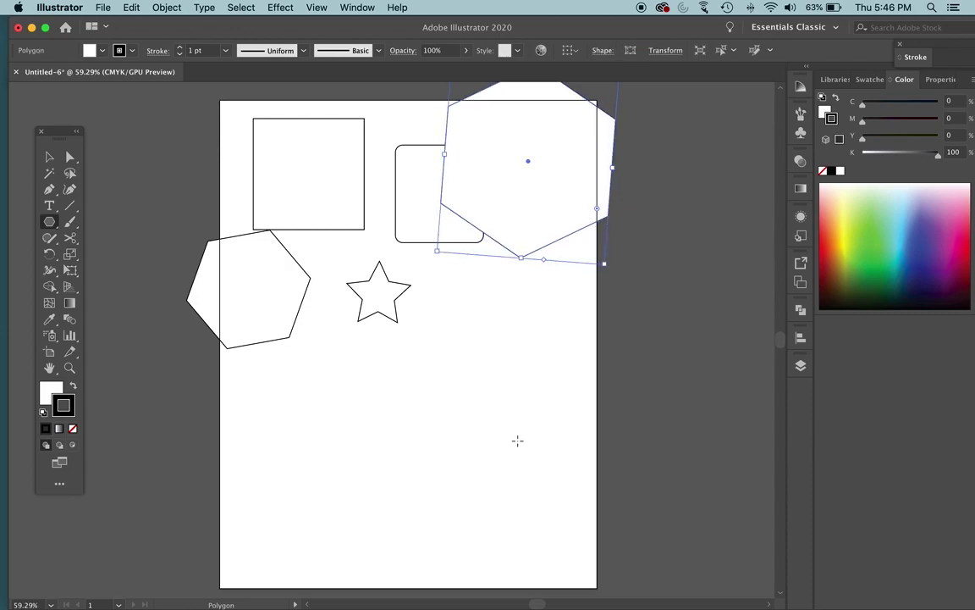
- Add a small polygon via the Polygon dialog and place a triangle below the top-right hexagon
{"action": "left_click", "coordinate": [502, 380]}
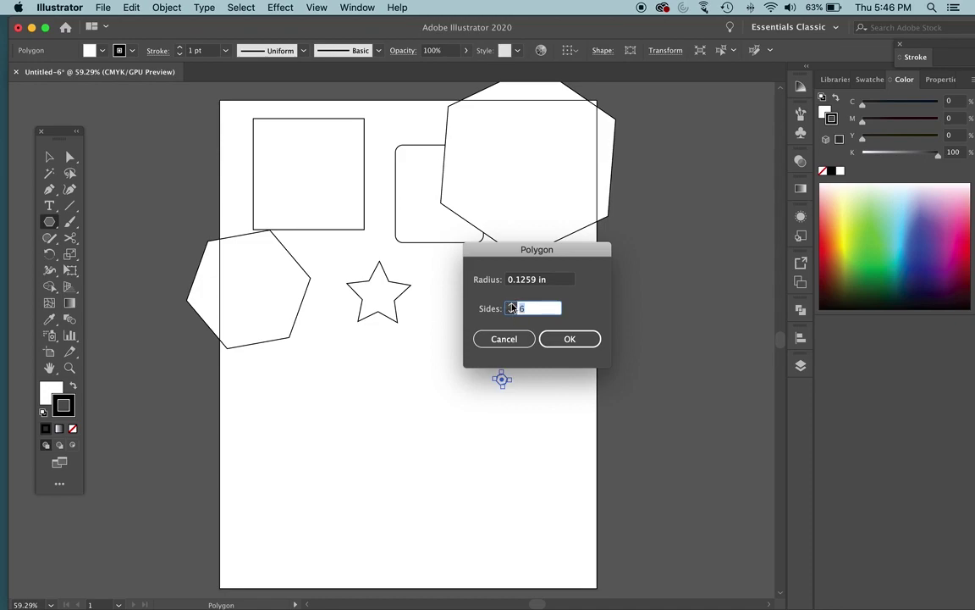
{"action": "left_click", "coordinate": [511, 311]}
{"action": "left_click", "coordinate": [511, 312]}
{"action": "type", "text": "5"}
{"action": "left_click", "coordinate": [510, 312]}
{"action": "left_click", "coordinate": [510, 311]}
{"action": "type", "text": "4"}
{"action": "left_click", "coordinate": [511, 307]}
{"action": "left_click", "coordinate": [511, 306]}
{"action": "left_click", "coordinate": [510, 306]}
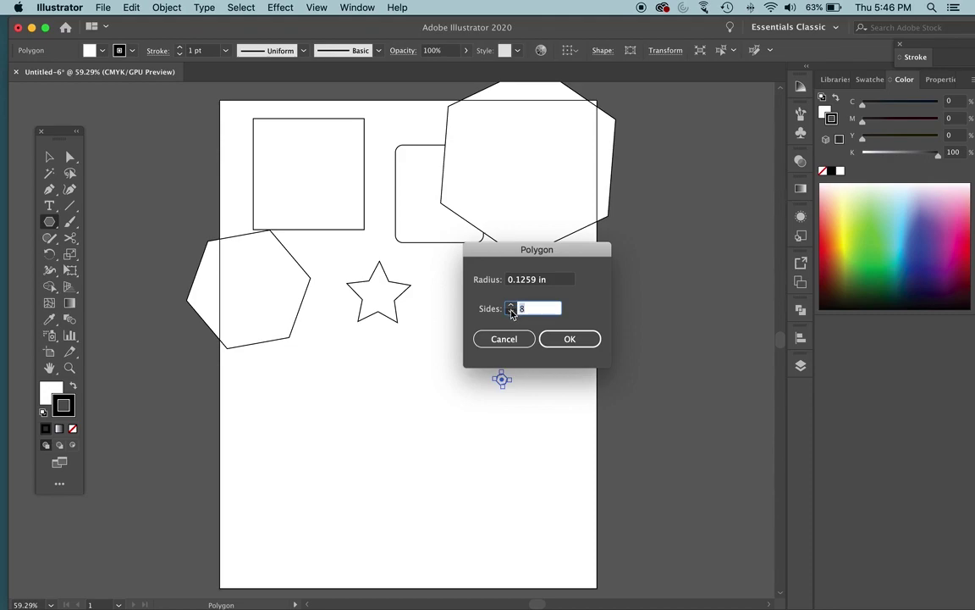
{"action": "left_click", "coordinate": [562, 338]}
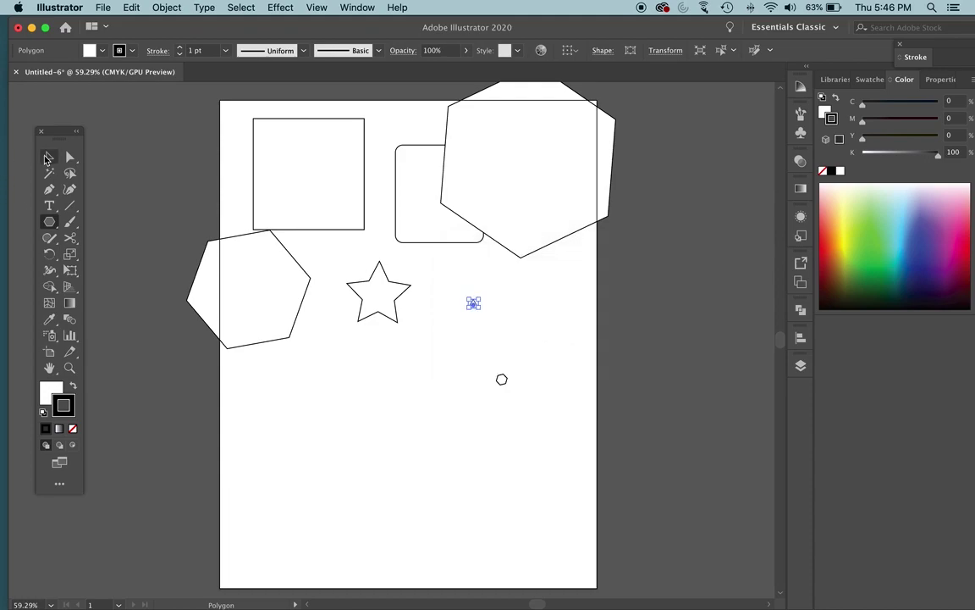
{"action": "left_click", "coordinate": [49, 157]}
{"action": "left_click_drag", "start_coordinate": [474, 303], "coordinate": [545, 372]}
- Create an 8-sided, 4 in radius octagon, shrink it, and move it to the lower left
{"action": "left_click", "coordinate": [49, 222]}
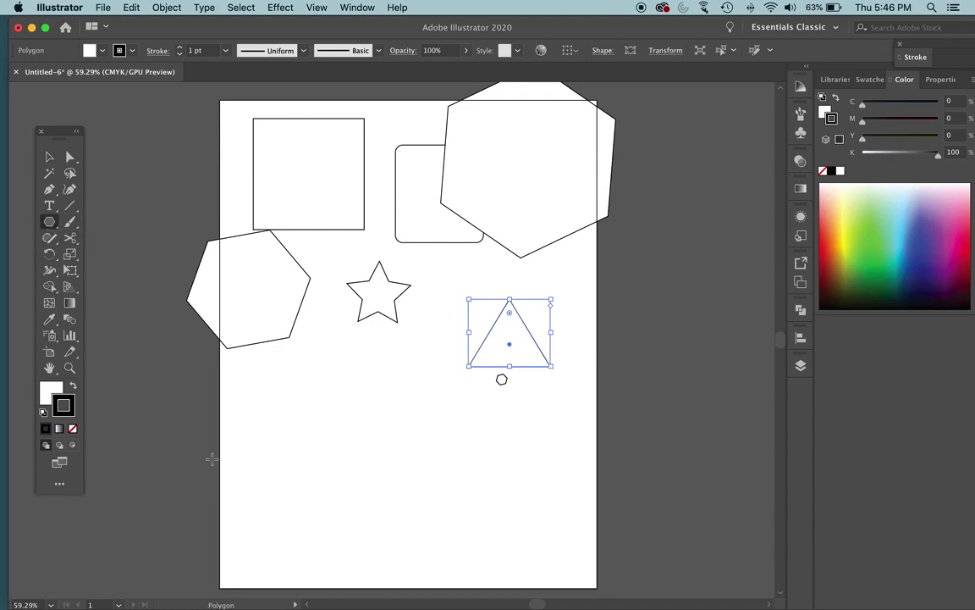
{"action": "left_click", "coordinate": [320, 413]}
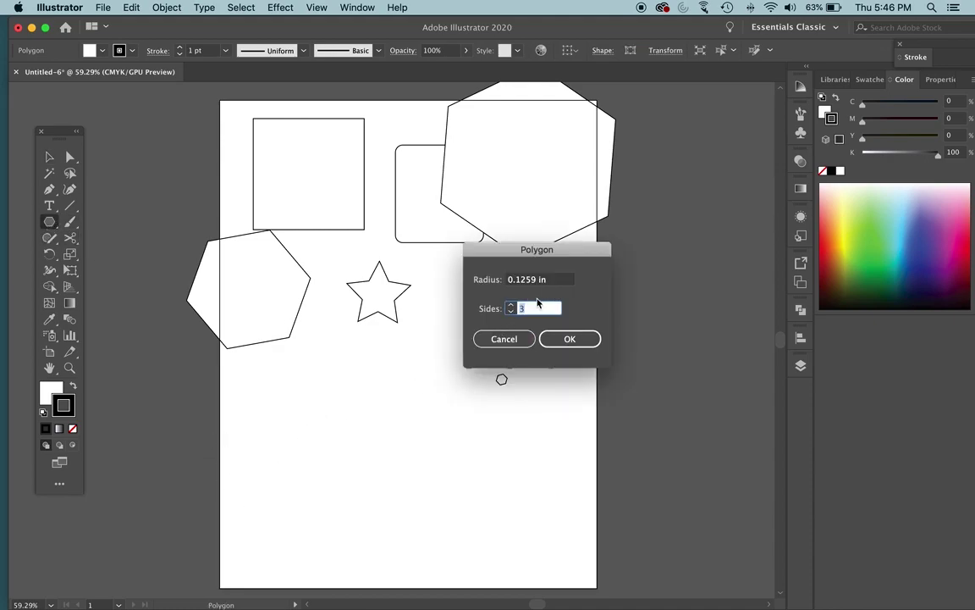
{"action": "left_click", "coordinate": [510, 305]}
{"action": "left_click", "coordinate": [511, 305]}
{"action": "left_click", "coordinate": [510, 306]}
{"action": "left_click", "coordinate": [510, 305]}
{"action": "left_click", "coordinate": [511, 305]}
{"action": "left_click_drag", "start_coordinate": [558, 285], "coordinate": [508, 283]}
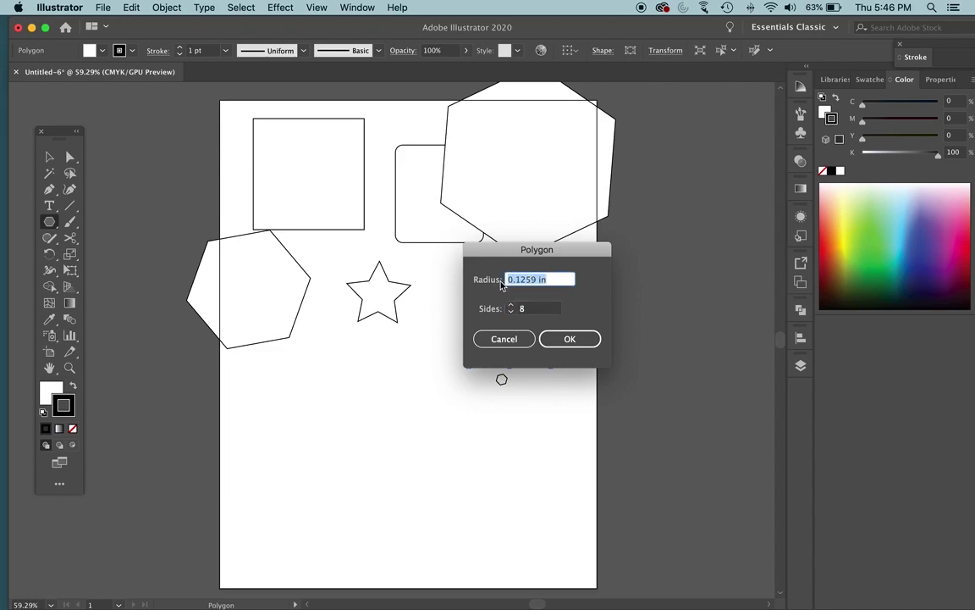
{"action": "type", "text": "4"}
{"action": "left_click", "coordinate": [569, 339]}
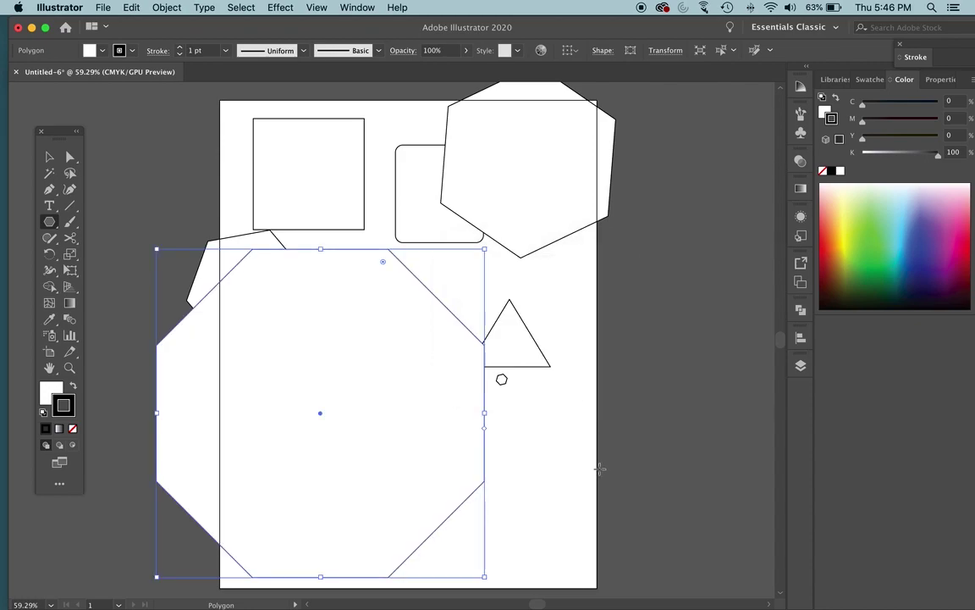
{"action": "left_click", "coordinate": [49, 156]}
{"action": "left_click_drag", "start_coordinate": [157, 247], "coordinate": [333, 404]}
{"action": "left_click_drag", "start_coordinate": [383, 430], "coordinate": [321, 390]}
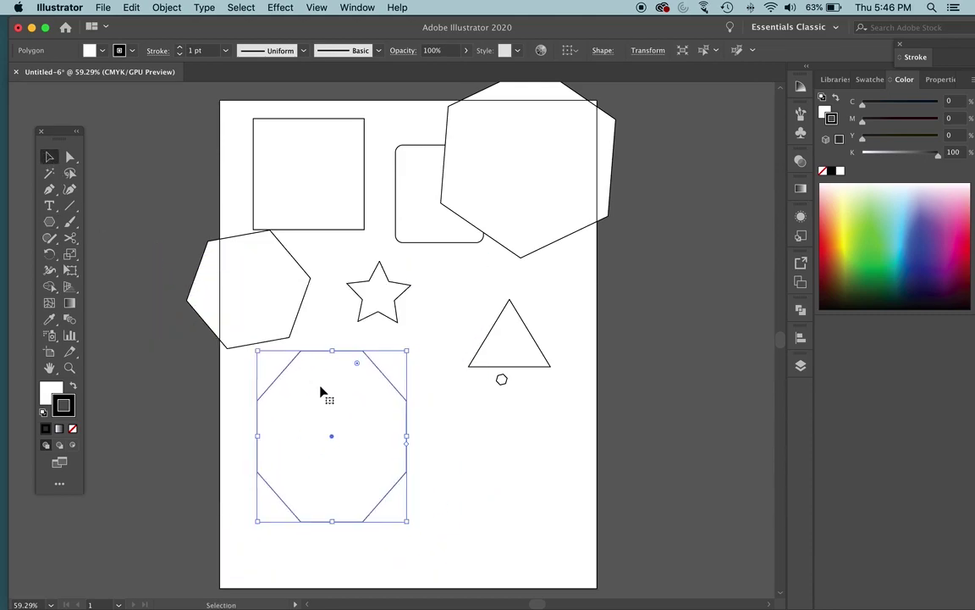
- Cancel a Rectangle size dialog, then create another large 8-sided polygon and undo it
{"action": "left_click", "coordinate": [50, 222]}
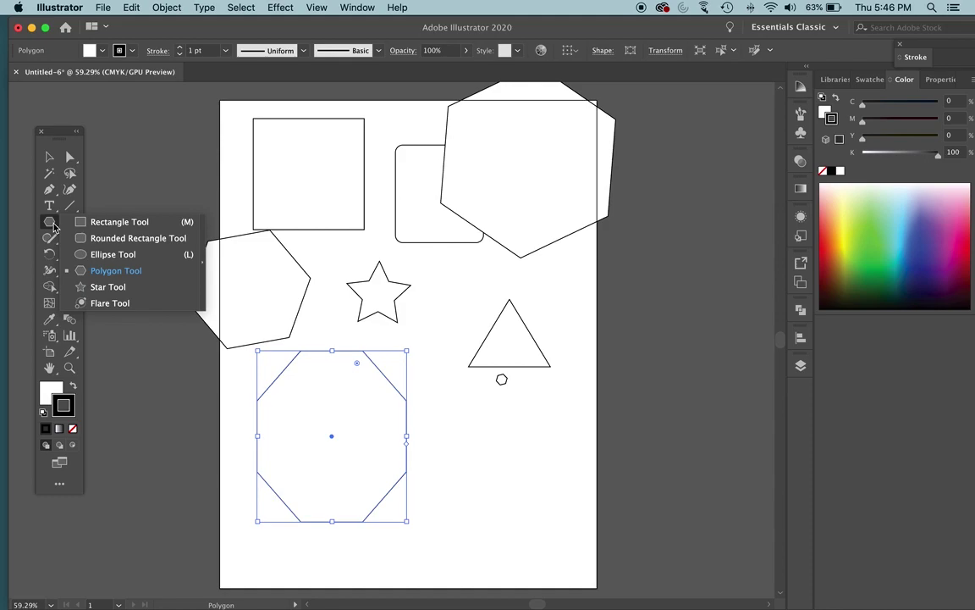
{"action": "left_click", "coordinate": [118, 222]}
{"action": "left_click", "coordinate": [437, 272]}
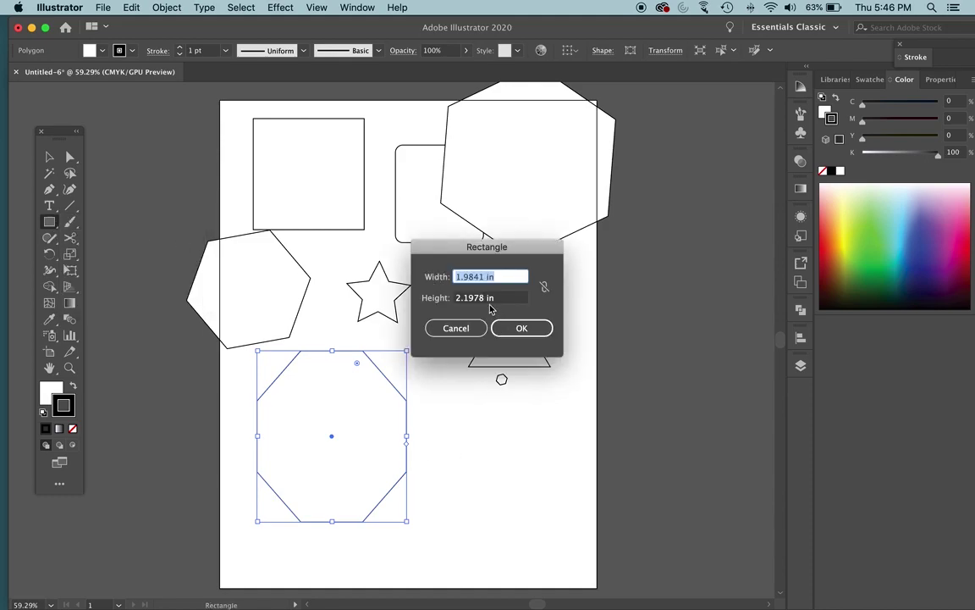
{"action": "key", "text": "Escape"}
{"action": "left_click", "coordinate": [49, 222]}
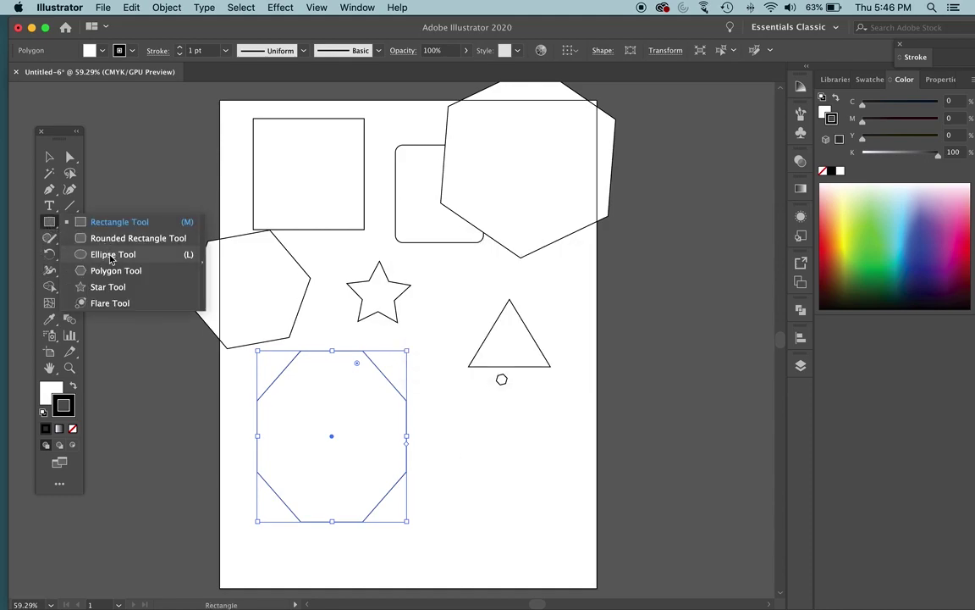
{"action": "left_click", "coordinate": [110, 270]}
{"action": "left_click", "coordinate": [415, 260]}
{"action": "mouse_move", "coordinate": [423, 597]}
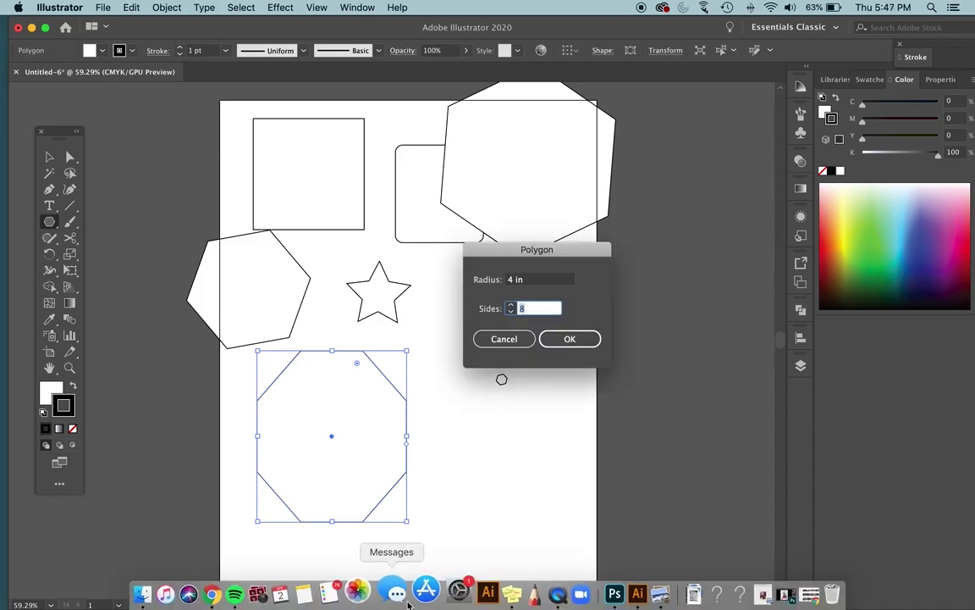
{"action": "left_click", "coordinate": [546, 338]}
{"action": "key", "text": "ctrl+z"}
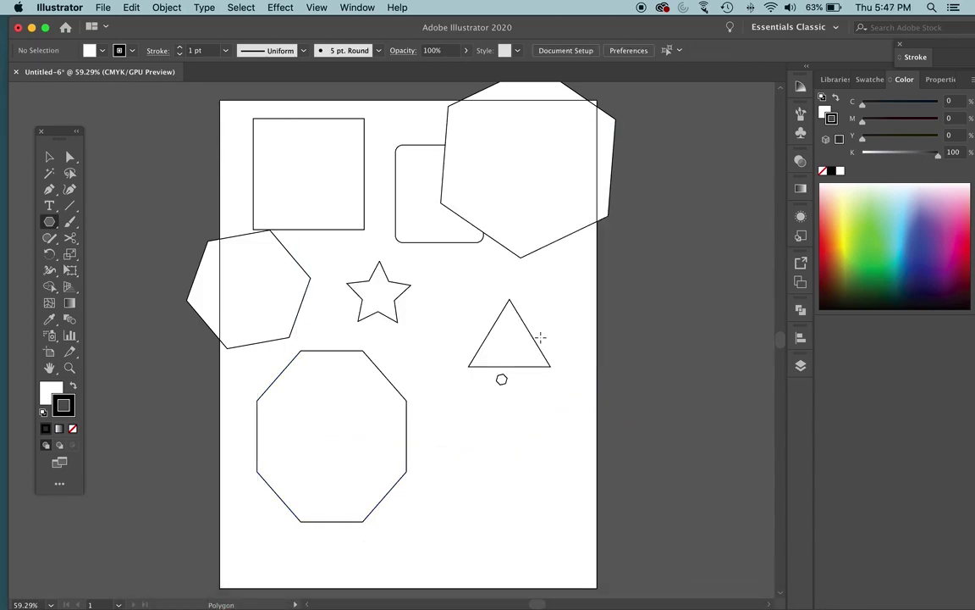
- Move the large hexagon to the lower right and the triangle up toward the top right
{"action": "left_click", "coordinate": [48, 158]}
{"action": "left_click_drag", "start_coordinate": [506, 192], "coordinate": [503, 507]}
{"action": "left_click_drag", "start_coordinate": [525, 310], "coordinate": [553, 221]}
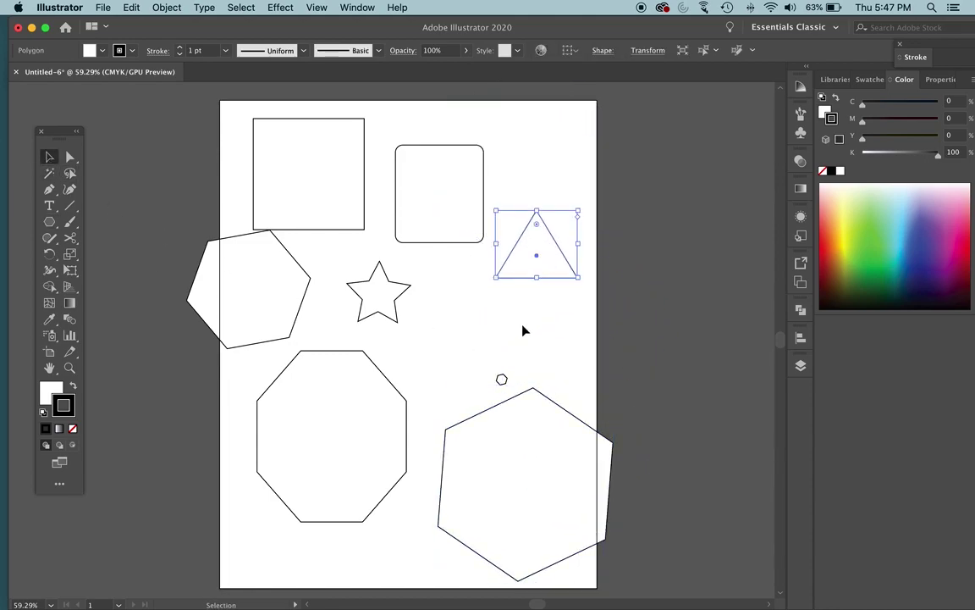
{"action": "left_click", "coordinate": [502, 380]}
- Add a hexagon right of the star, nudge the large hexagon up, and select the top-left square
{"action": "mouse_move", "coordinate": [489, 345]}
{"action": "left_mouse_down"}
{"action": "mouse_move", "coordinate": [454, 327]}
{"action": "mouse_move", "coordinate": [446, 338]}
{"action": "mouse_move", "coordinate": [479, 357]}
{"action": "left_mouse_up"}
{"action": "left_click_drag", "start_coordinate": [538, 466], "coordinate": [516, 419]}
{"action": "left_click", "coordinate": [300, 136]}
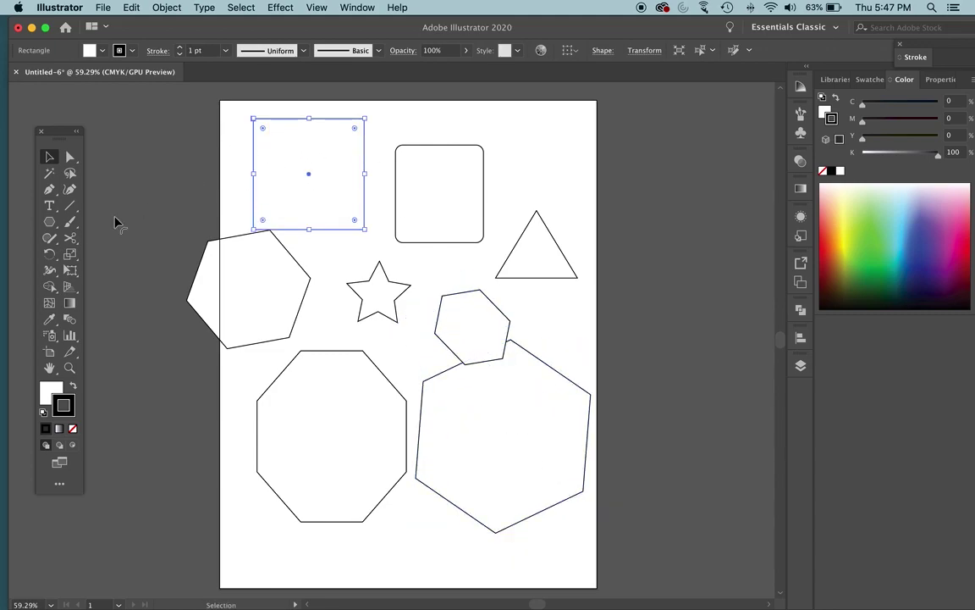
{"action": "left_click", "coordinate": [49, 392]}
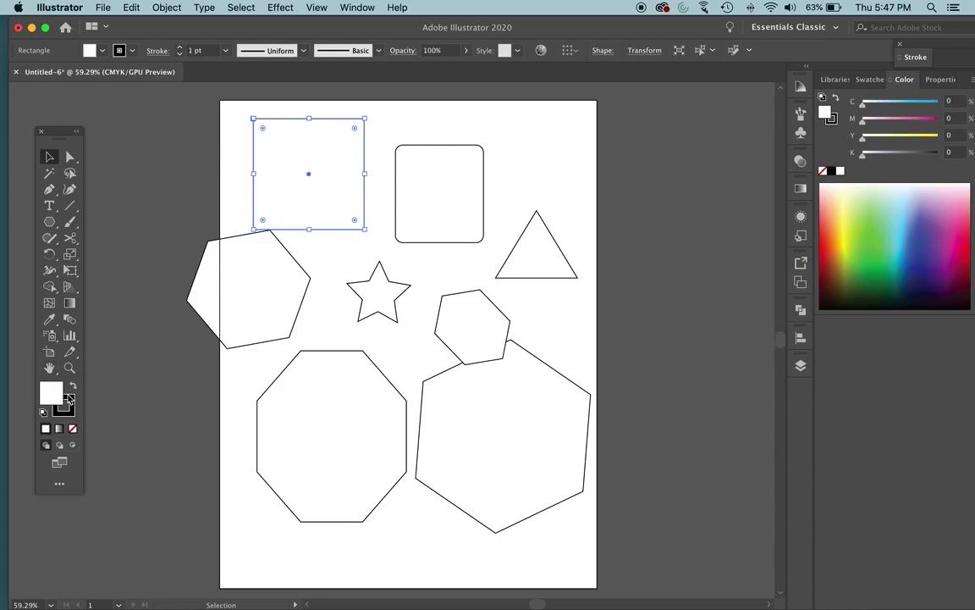
- Give the top-left square a pink-red F20F50 fill from the Color Picker
{"action": "double_click", "coordinate": [50, 391]}
{"action": "left_click_drag", "start_coordinate": [518, 305], "coordinate": [613, 250]}
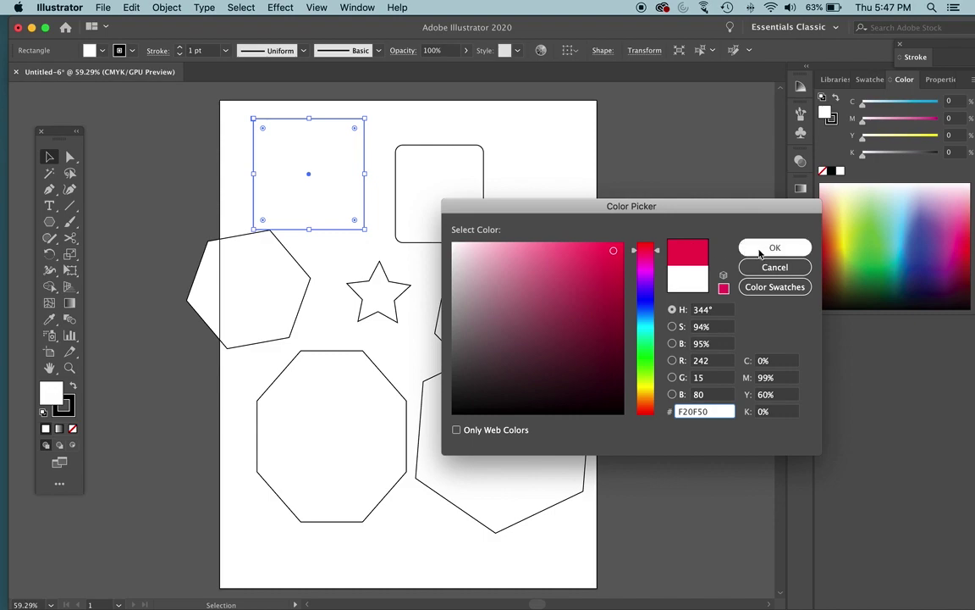
{"action": "left_click", "coordinate": [759, 252]}
- Give the square a bright green 06FF3B outline from the Color Picker
{"action": "double_click", "coordinate": [72, 412]}
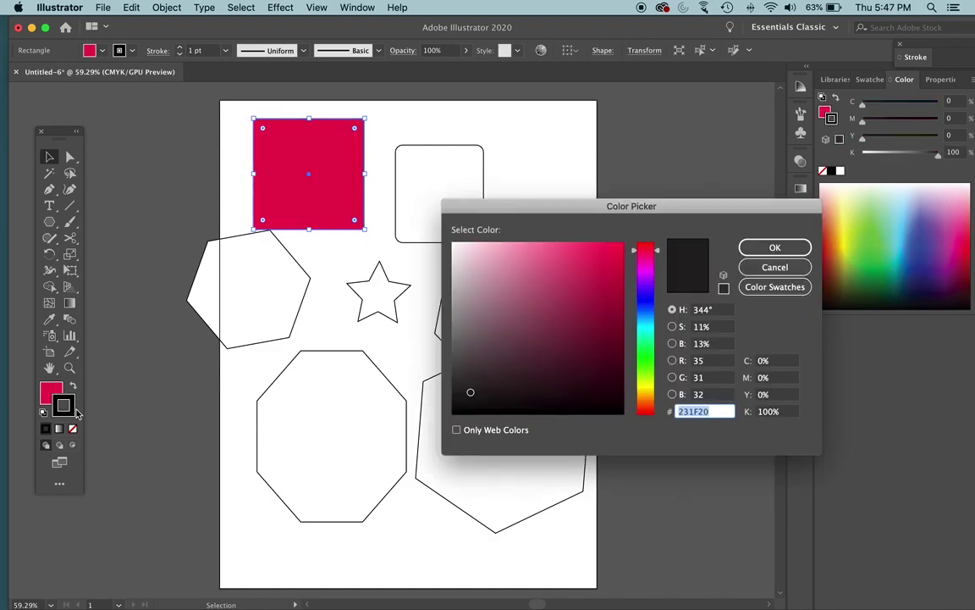
{"action": "left_click", "coordinate": [645, 350]}
{"action": "left_click_drag", "start_coordinate": [610, 339], "coordinate": [623, 244]}
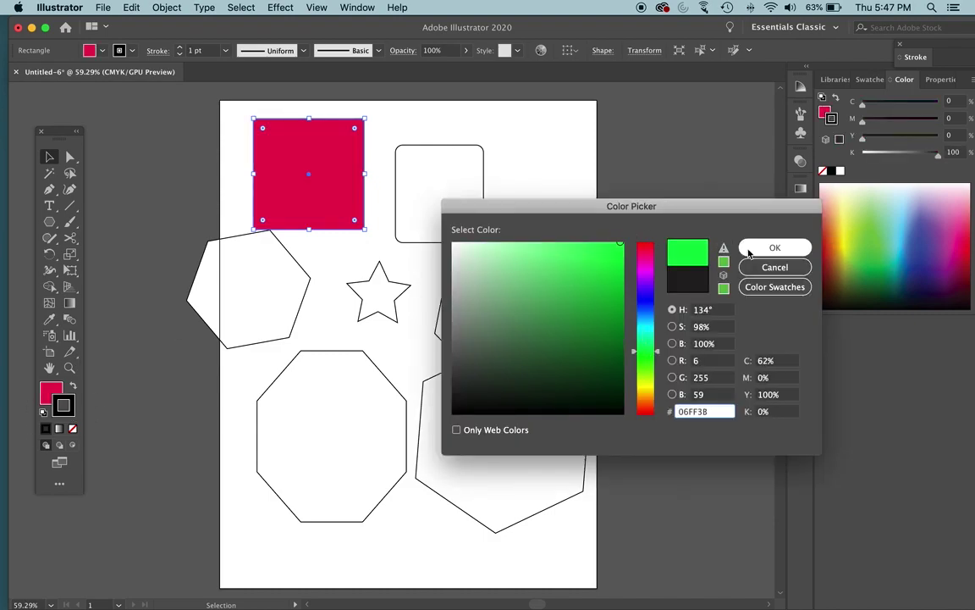
{"action": "left_click", "coordinate": [751, 250]}
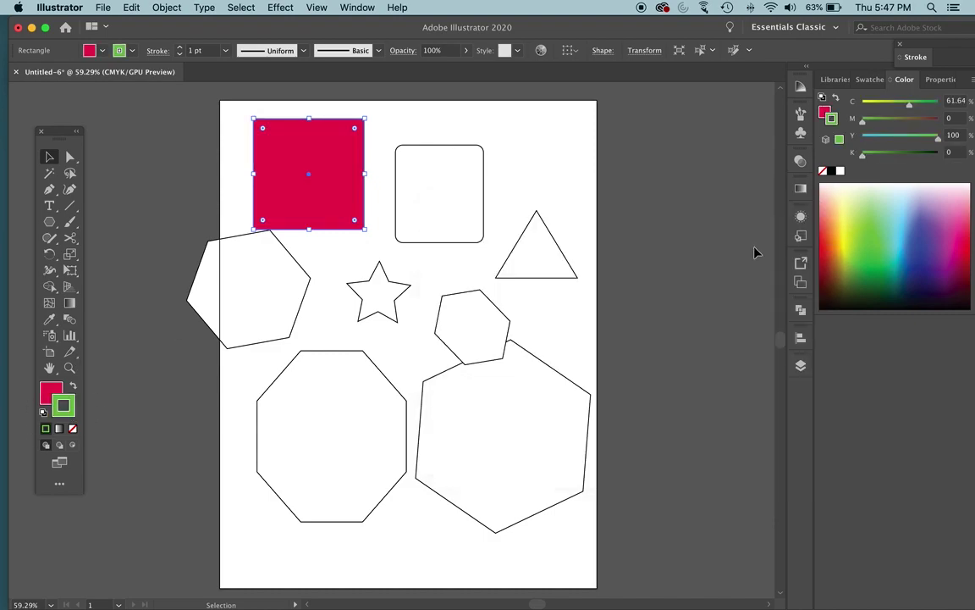
- Give the square a 24 pt navy outline and a green fill from the control-bar swatches
{"action": "left_click", "coordinate": [181, 47]}
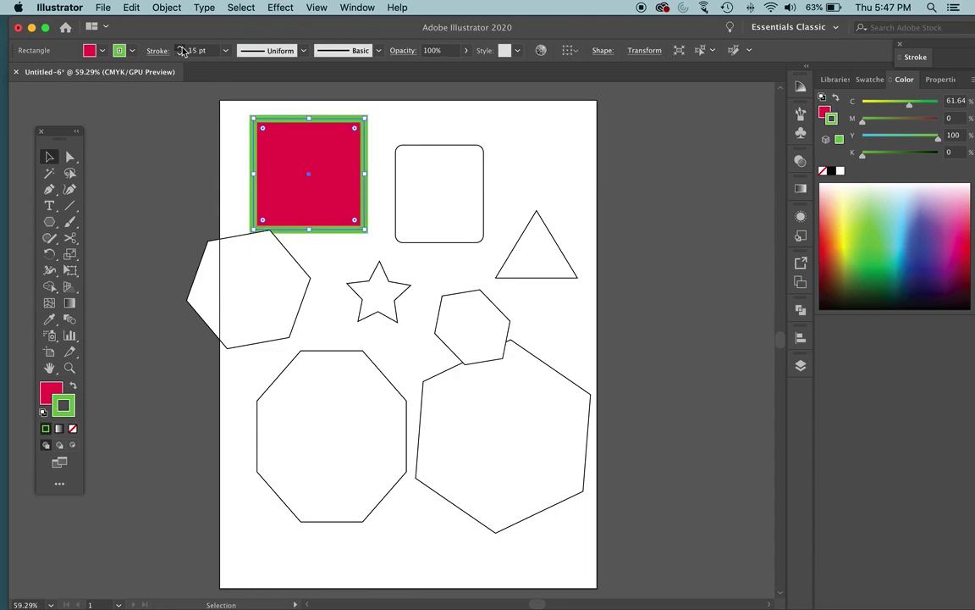
{"action": "left_click", "coordinate": [118, 51]}
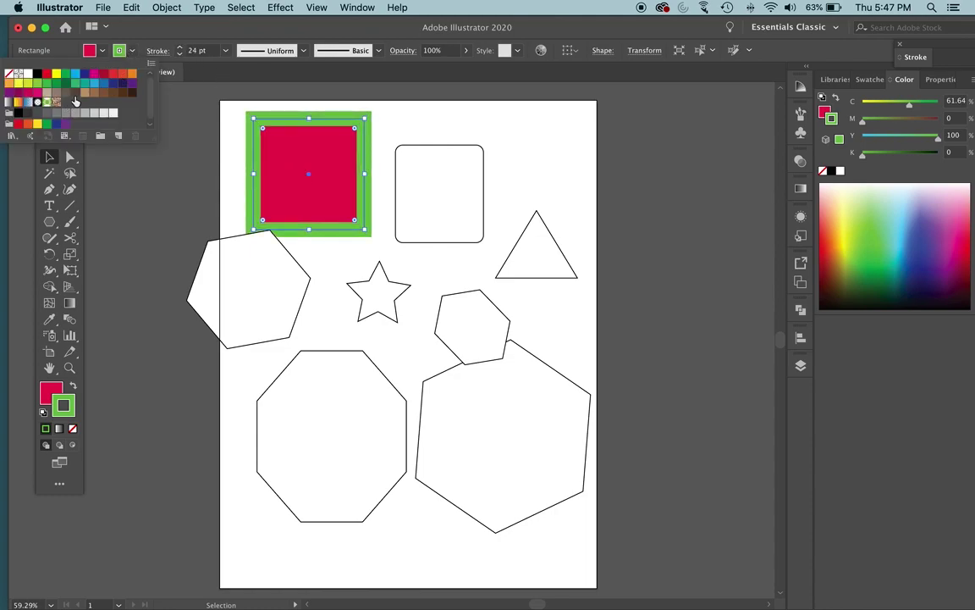
{"action": "left_click", "coordinate": [74, 91]}
{"action": "left_click", "coordinate": [133, 56]}
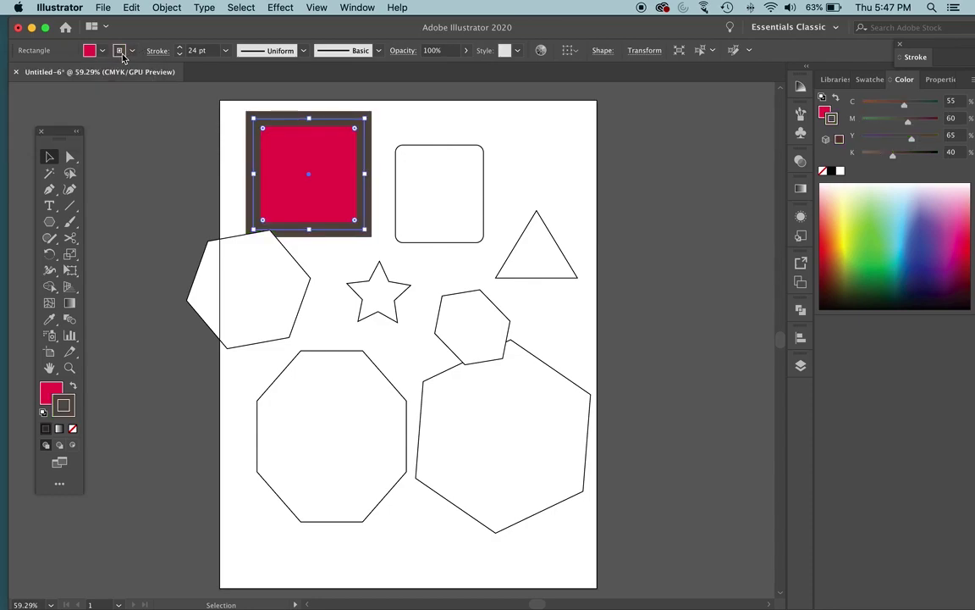
{"action": "left_click", "coordinate": [120, 51]}
{"action": "left_click", "coordinate": [85, 74]}
{"action": "left_click", "coordinate": [96, 51]}
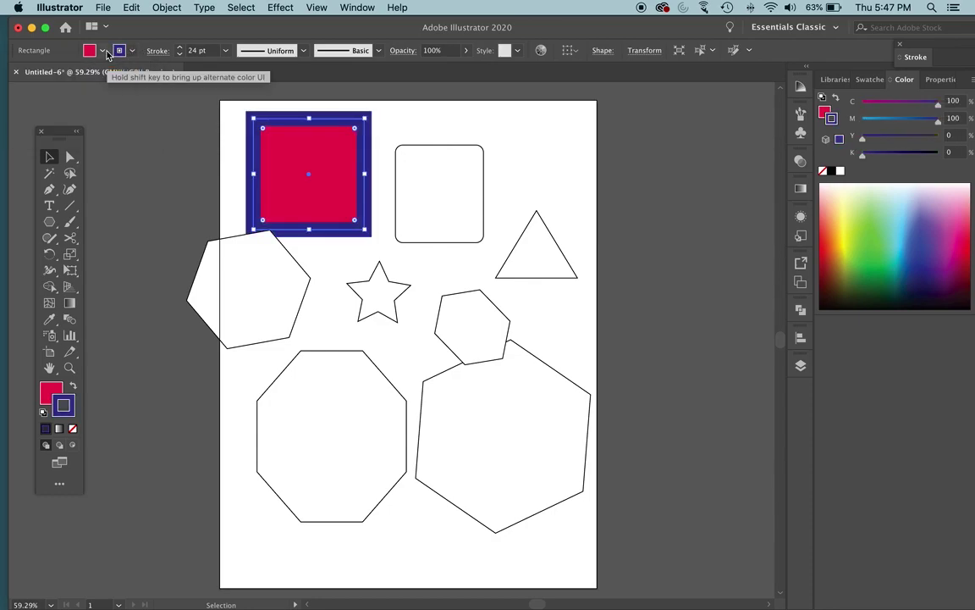
{"action": "left_click", "coordinate": [96, 50]}
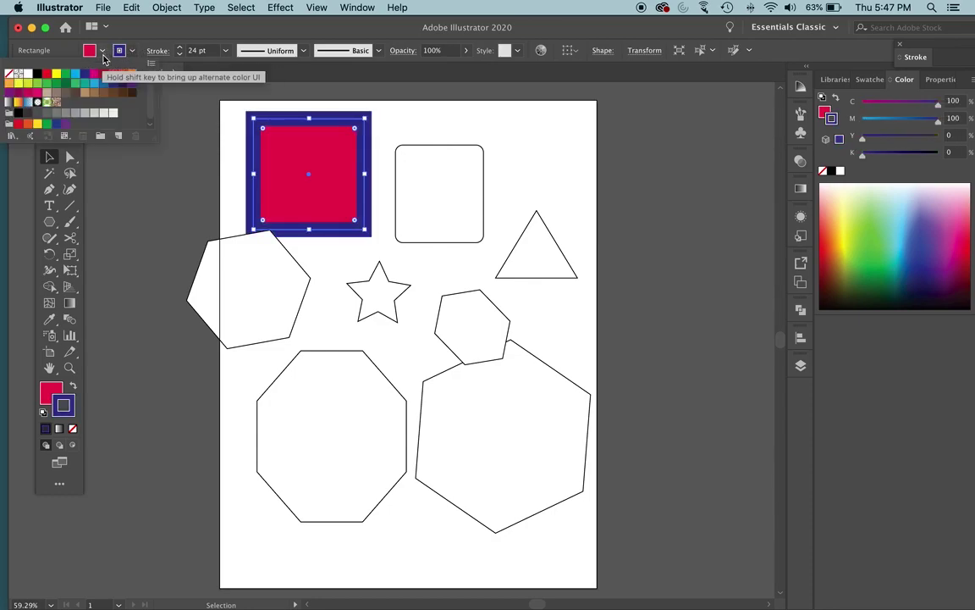
{"action": "left_click", "coordinate": [66, 89]}
- Select the left hexagon, make its outline colour active, then select the star
{"action": "left_click", "coordinate": [252, 291]}
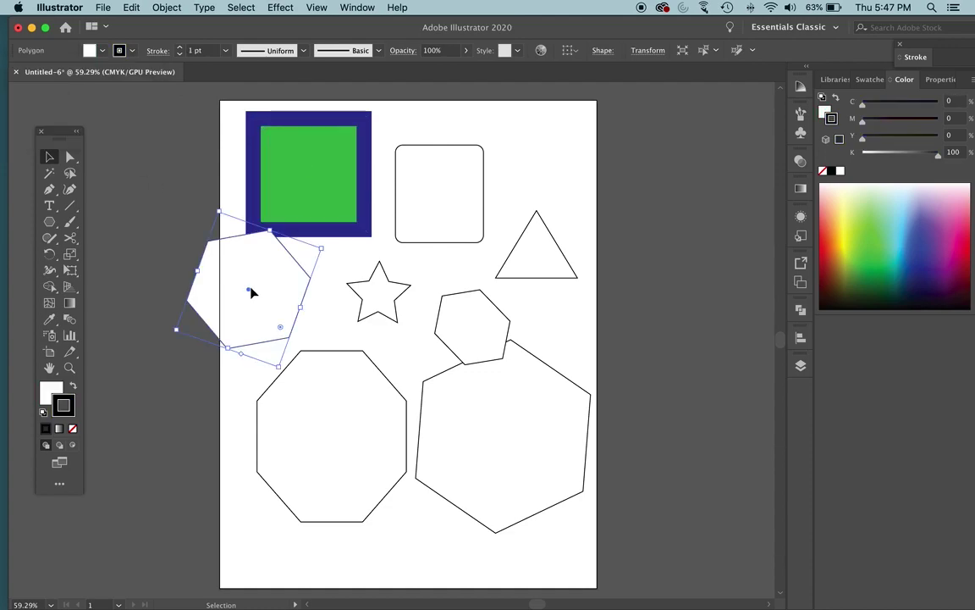
{"action": "left_click", "coordinate": [283, 211]}
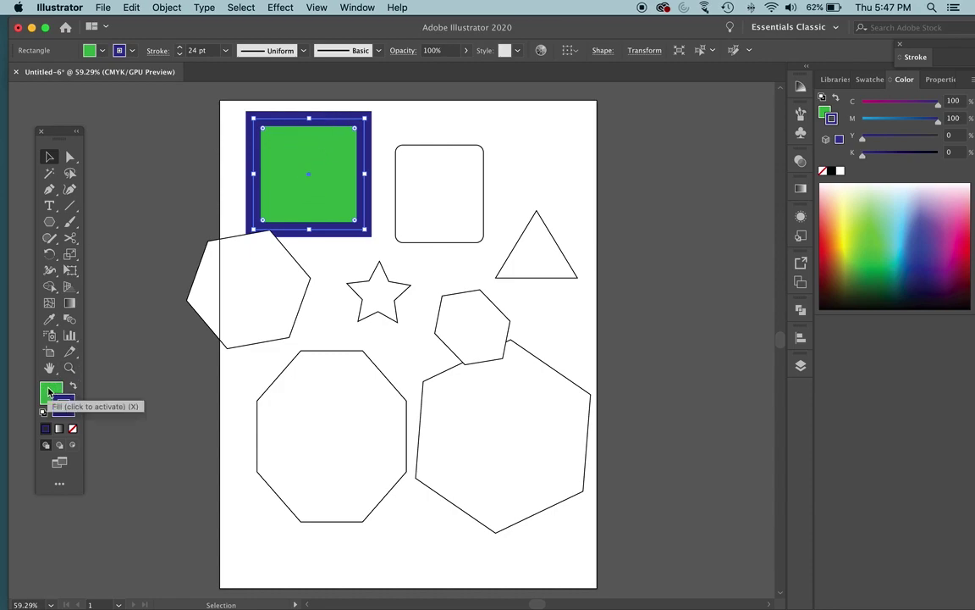
{"action": "left_click", "coordinate": [288, 282]}
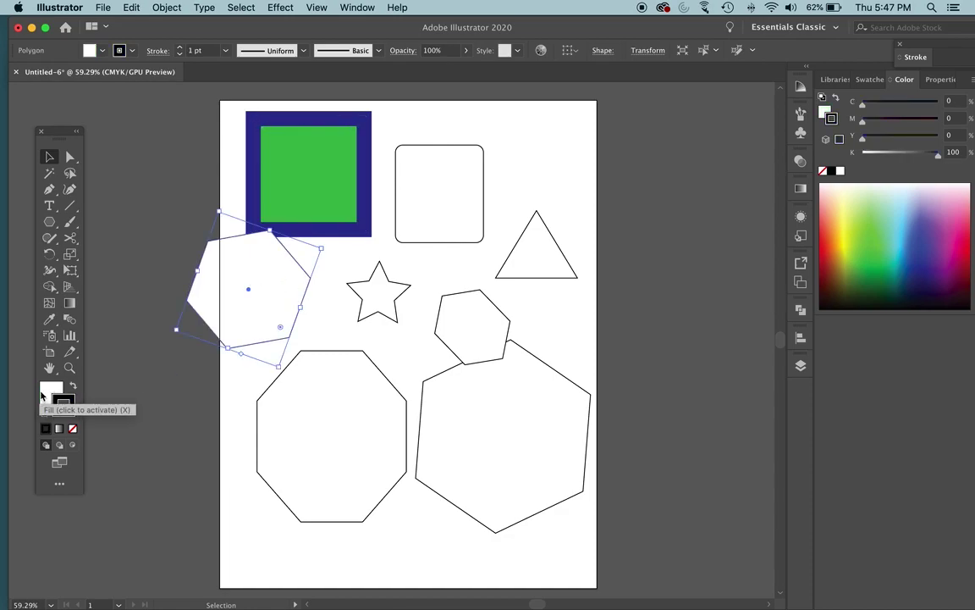
{"action": "key", "text": "x"}
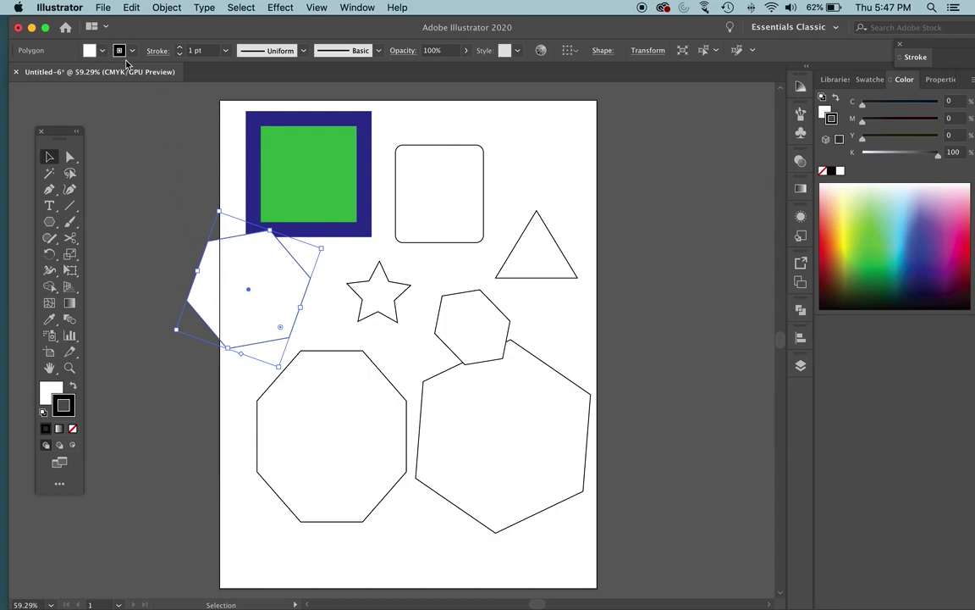
{"action": "left_click", "coordinate": [385, 294]}
- Fill the rounded square with a brown swatch
{"action": "left_click", "coordinate": [423, 186]}
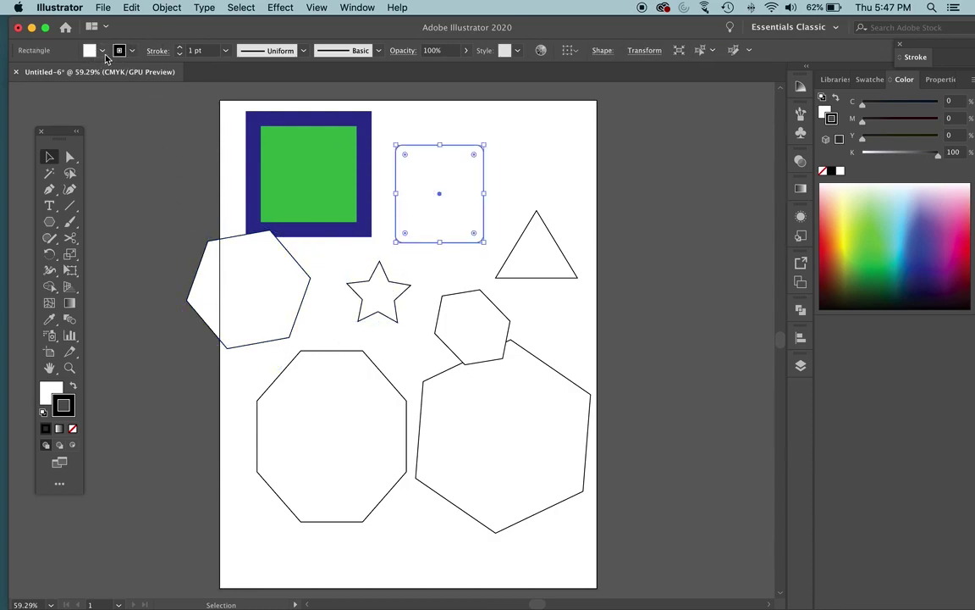
{"action": "left_click", "coordinate": [90, 49]}
{"action": "left_click", "coordinate": [91, 94]}
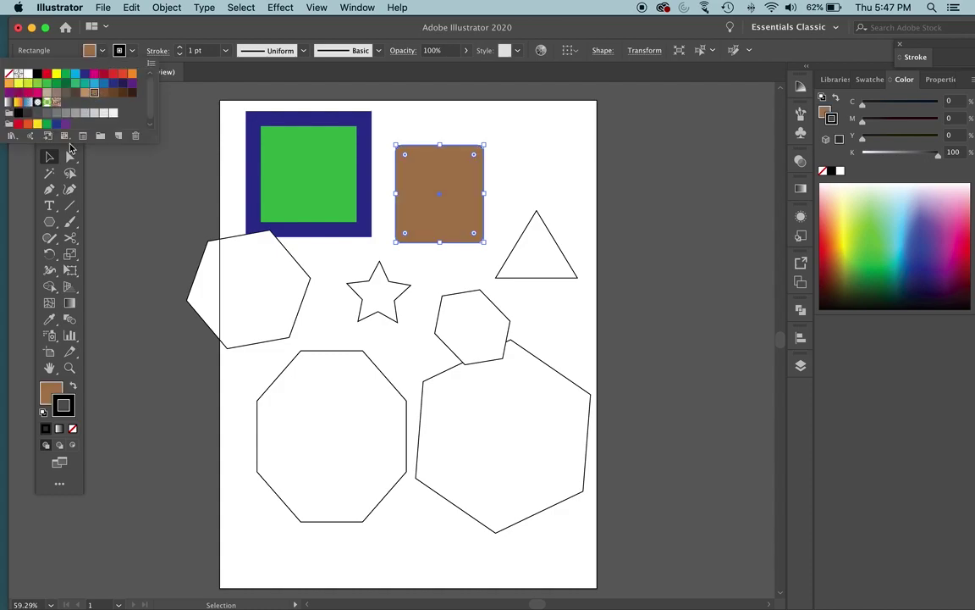
- Move the left hexagon down and to the left
{"action": "left_click", "coordinate": [218, 163]}
{"action": "left_click_drag", "start_coordinate": [195, 319], "coordinate": [154, 376]}
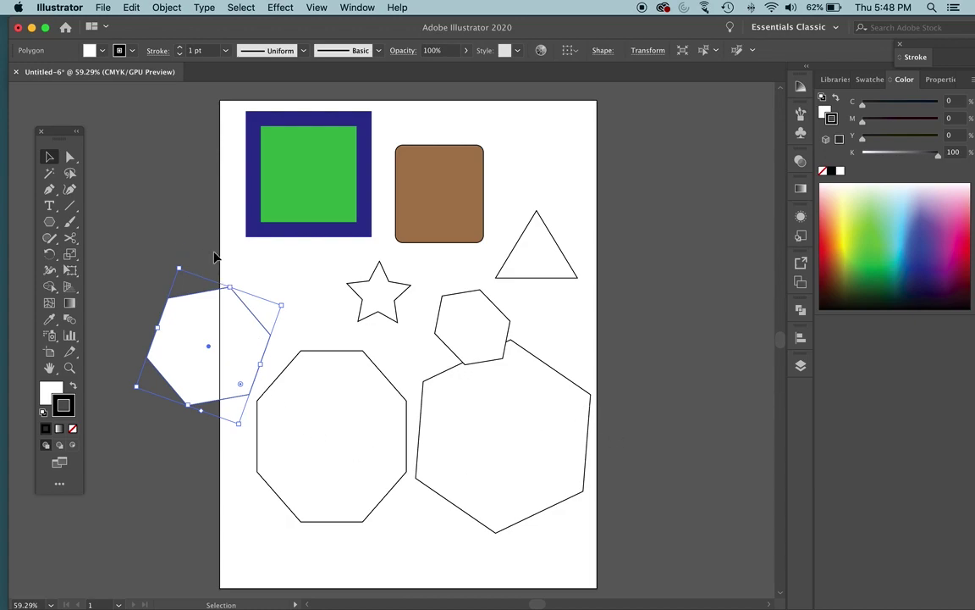
{"action": "left_click", "coordinate": [343, 398]}
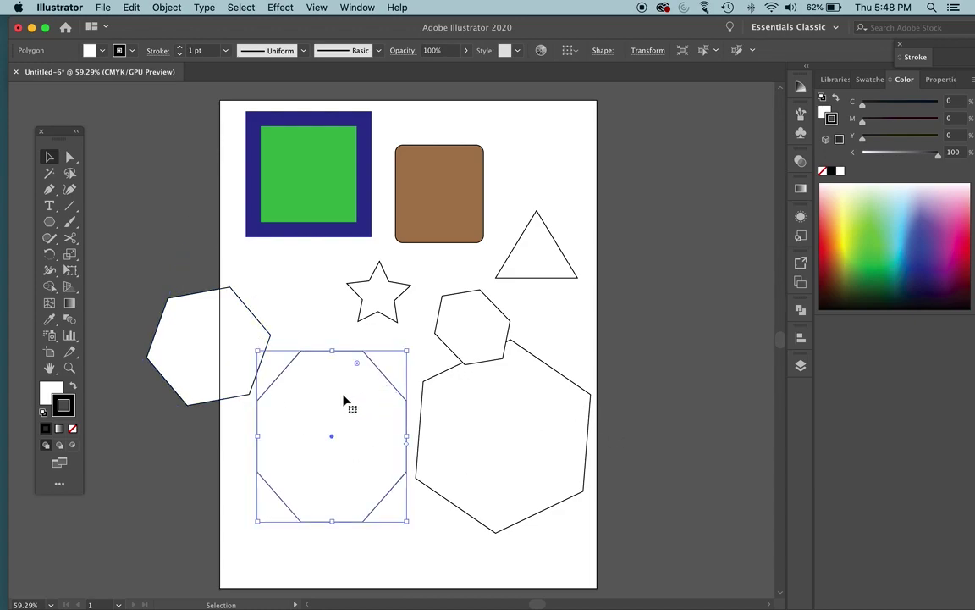
{"action": "left_click", "coordinate": [49, 158]}
- Marquee-select every shape on the artboard and delete them all
{"action": "left_click", "coordinate": [123, 156]}
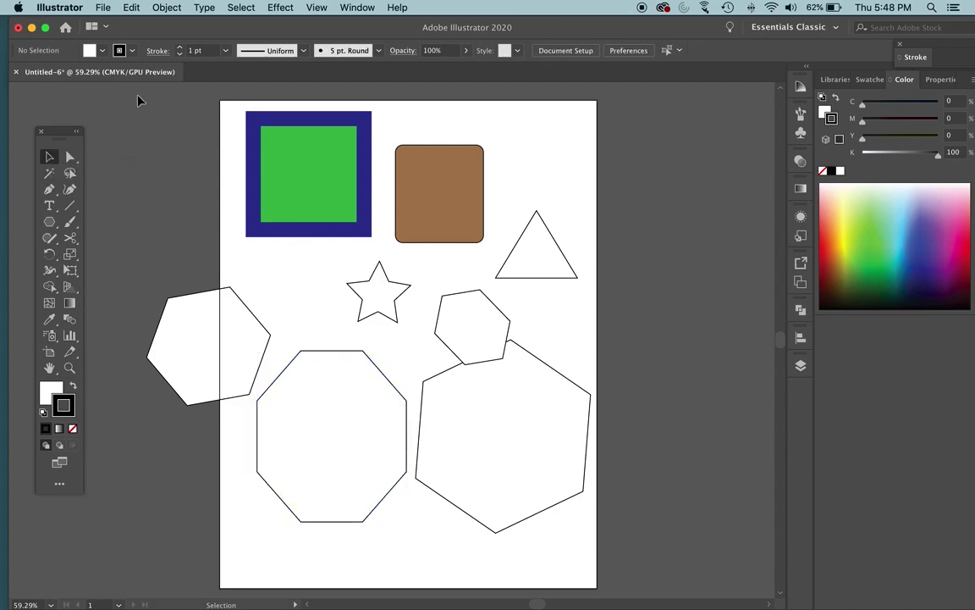
{"action": "left_click_drag", "start_coordinate": [181, 191], "coordinate": [648, 515]}
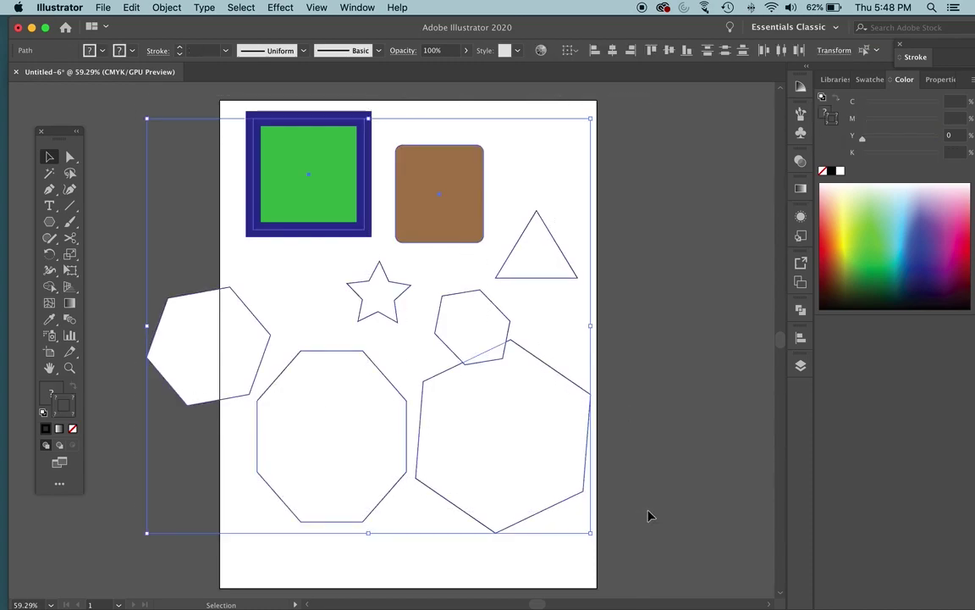
{"action": "left_click", "coordinate": [613, 447]}
{"action": "left_click_drag", "start_coordinate": [122, 95], "coordinate": [650, 505]}
{"action": "key", "text": "Delete"}
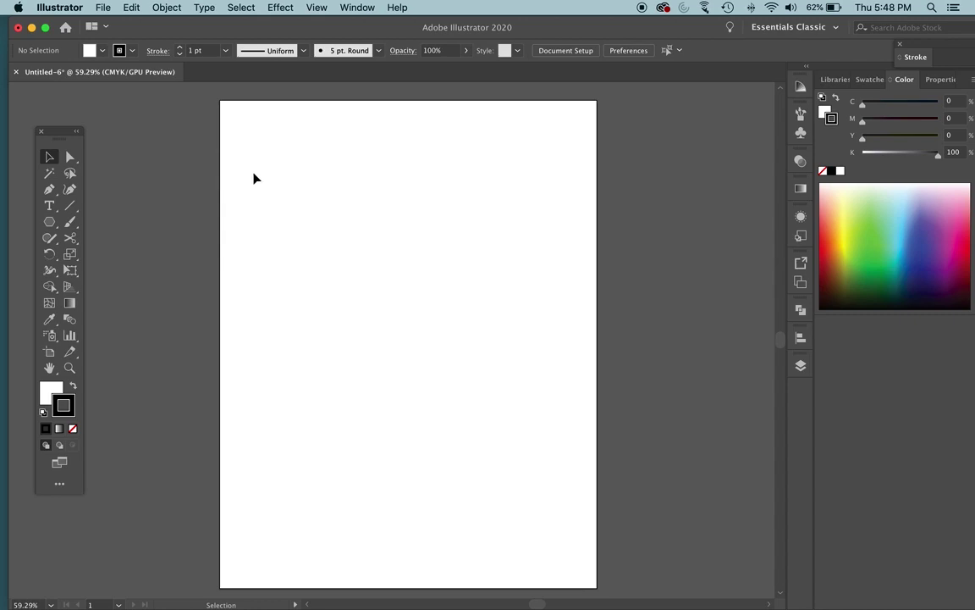
{"action": "left_click", "coordinate": [50, 224]}
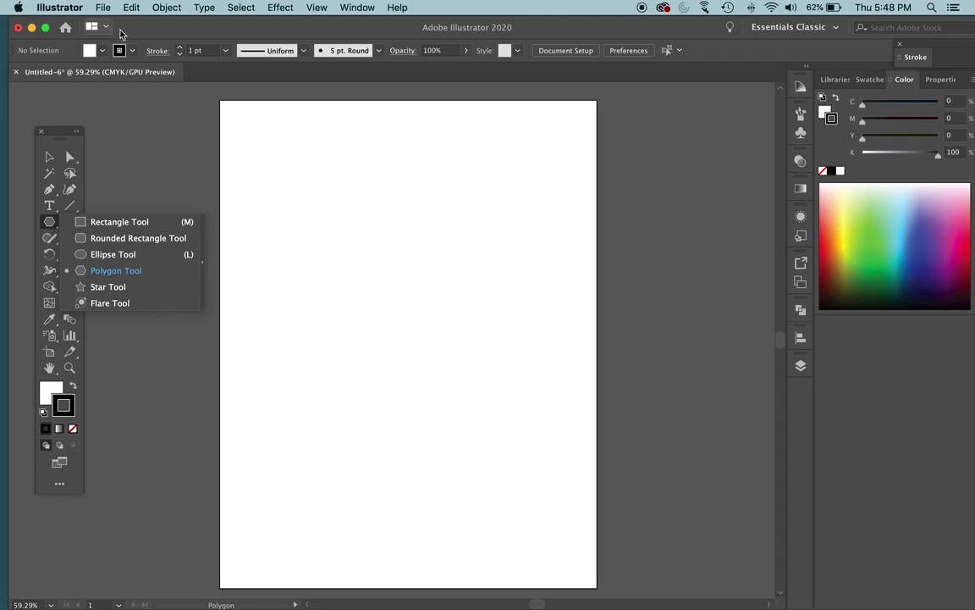
- Draw a square in the artboard's upper half and a circle below it
{"action": "left_click", "coordinate": [117, 222]}
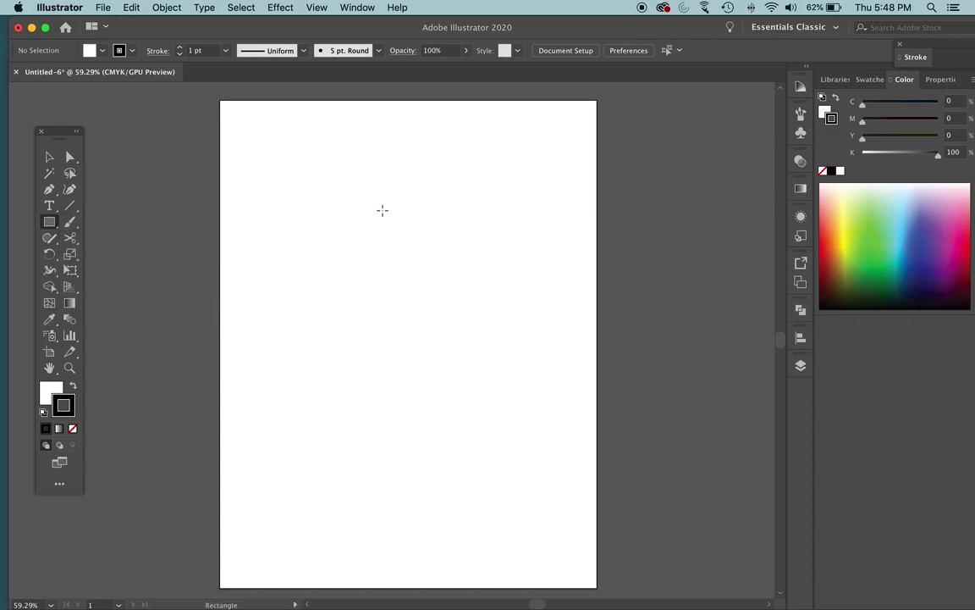
{"action": "mouse_move", "coordinate": [296, 172]}
{"action": "left_mouse_down"}
{"action": "mouse_move", "coordinate": [385, 248]}
{"action": "mouse_move", "coordinate": [429, 268]}
{"action": "left_mouse_up"}
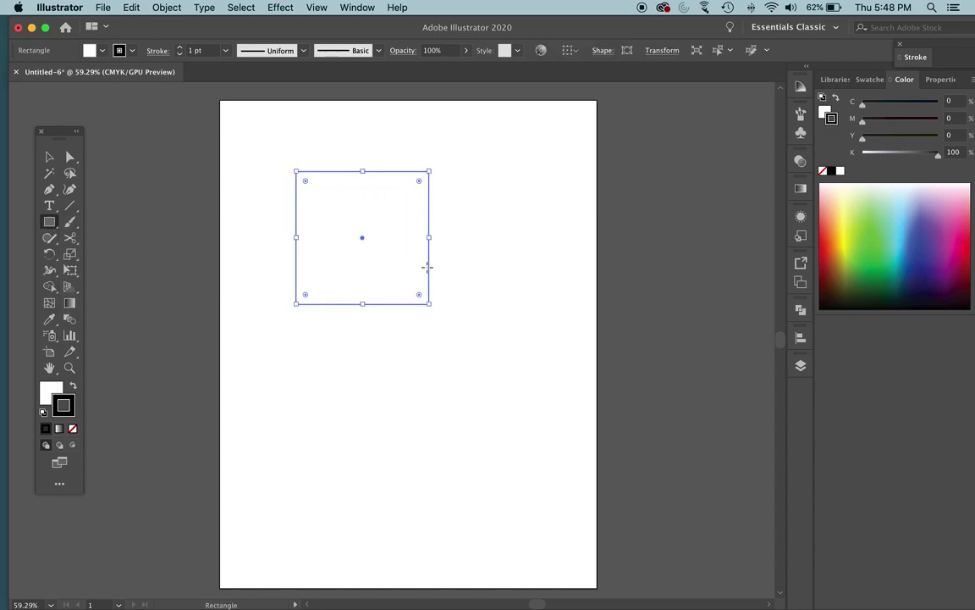
{"action": "left_click", "coordinate": [49, 222]}
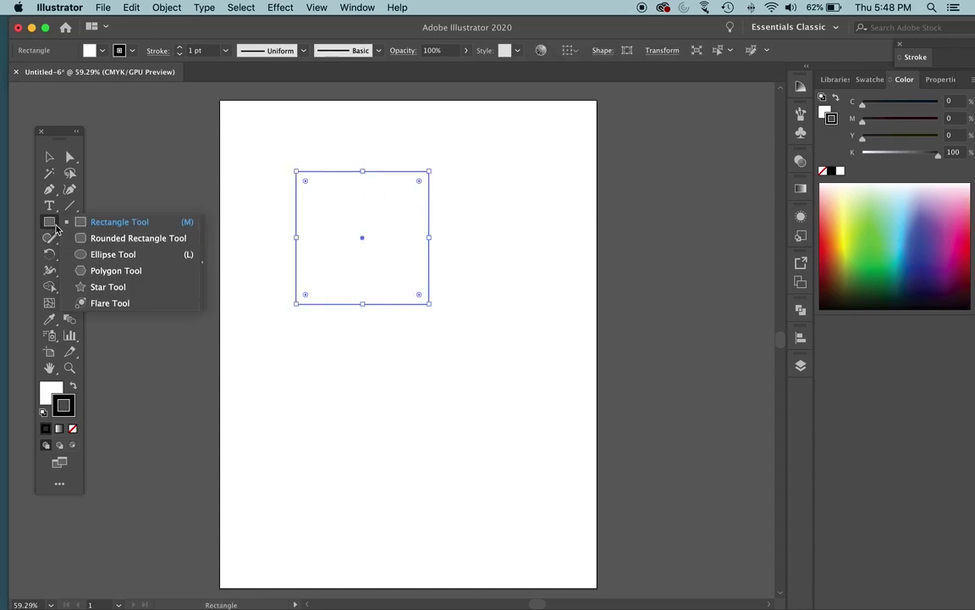
{"action": "left_click", "coordinate": [115, 254]}
{"action": "left_click_drag", "start_coordinate": [306, 386], "coordinate": [431, 463]}
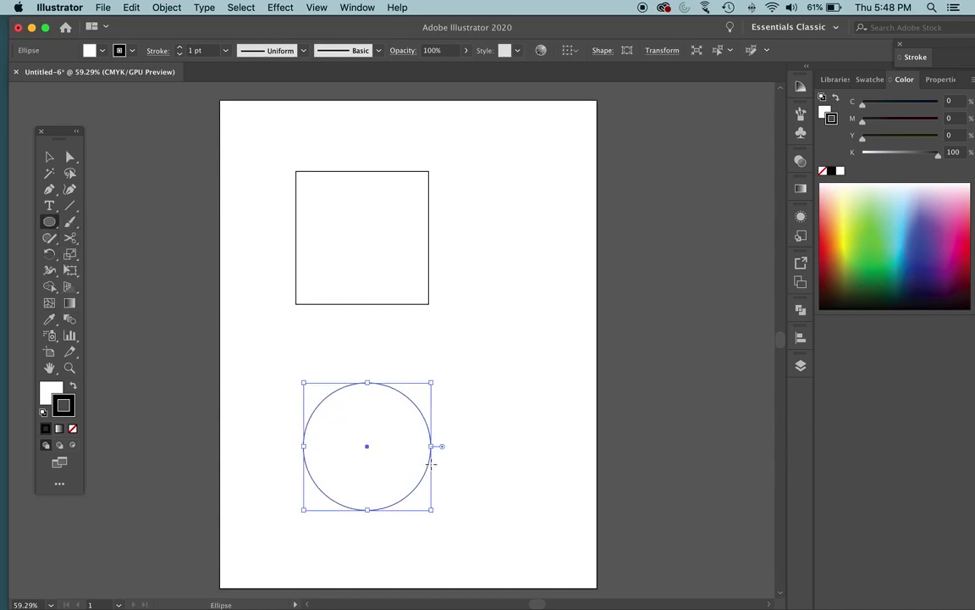